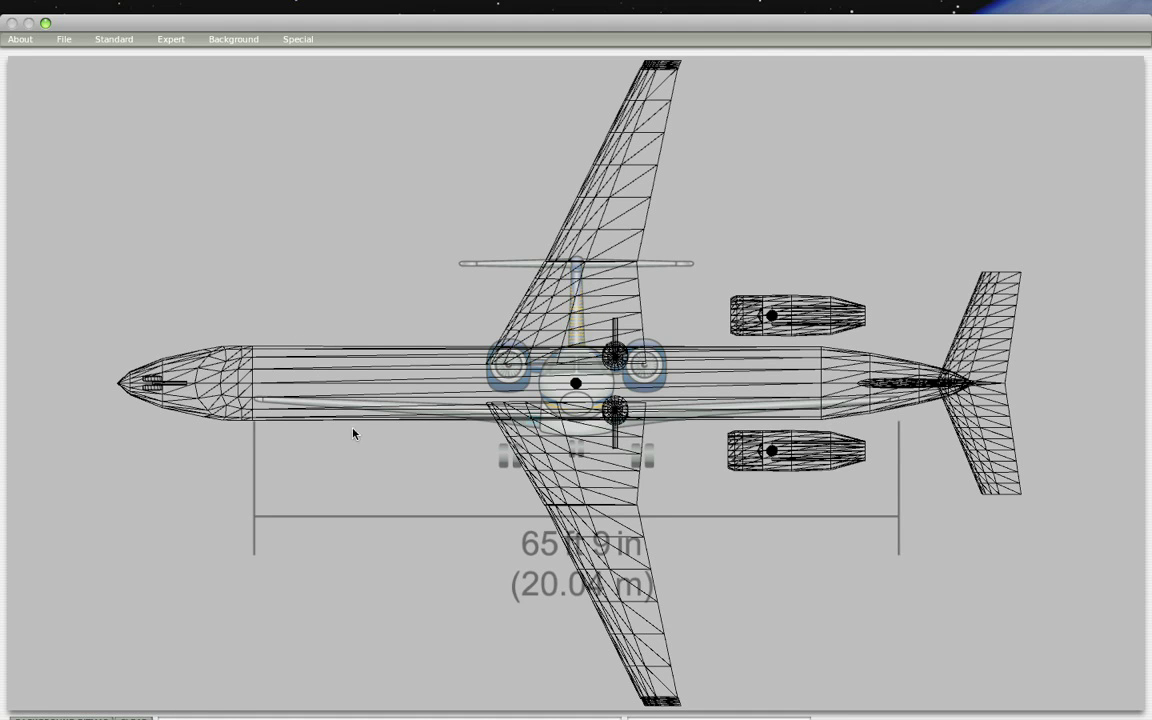
Step: Bring the Embraer EA-9606 PDF forward on its page 27 control surface limits
{"action": "key", "text": "super+Tab"}
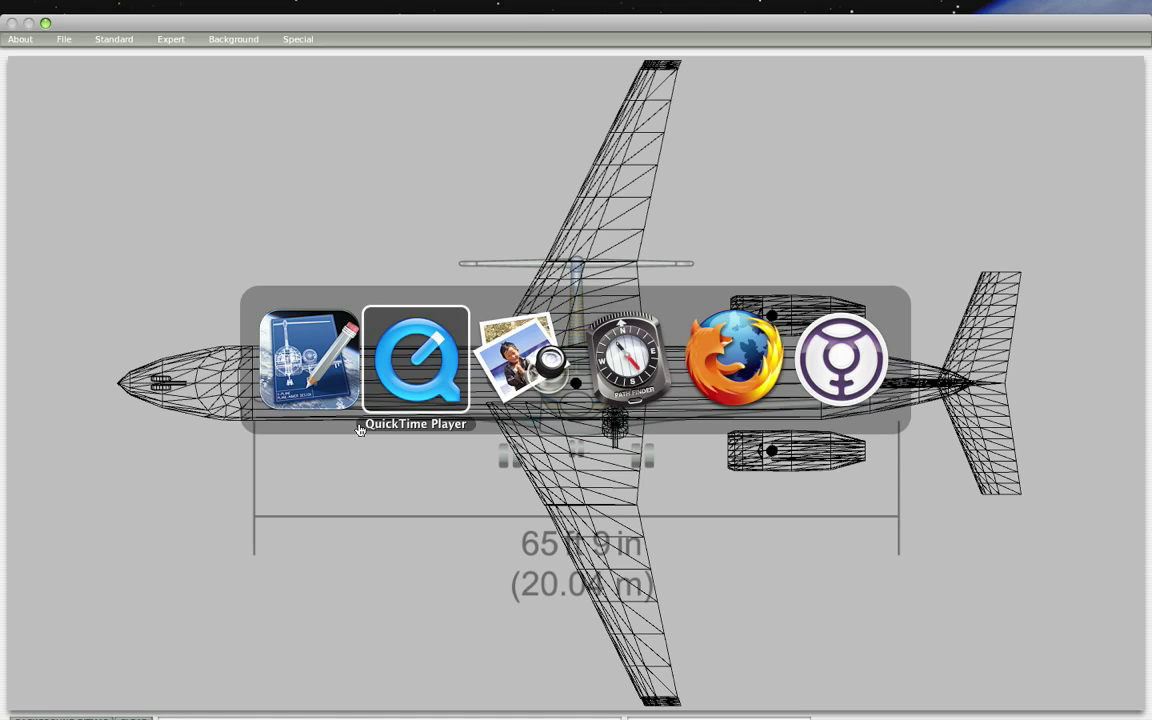
{"action": "key", "text": "super+Tab"}
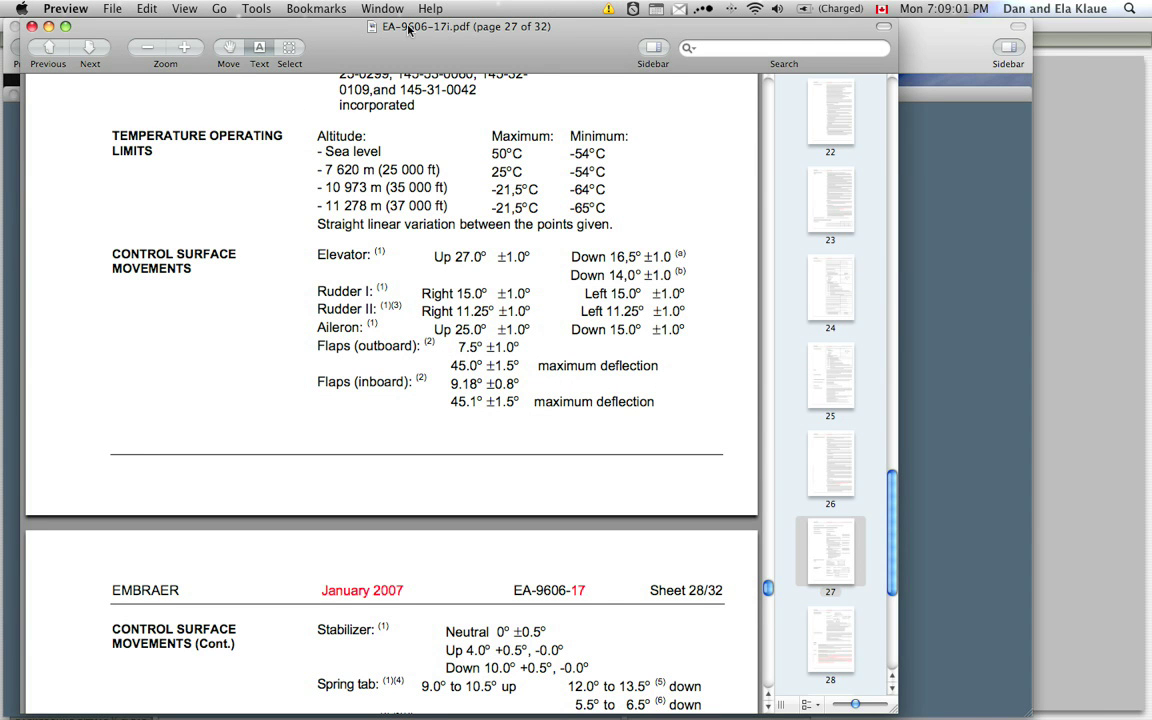
{"action": "left_click_drag", "start_coordinate": [113, 258], "coordinate": [190, 268]}
{"action": "left_click", "coordinate": [212, 275]}
{"action": "left_click_drag", "start_coordinate": [422, 257], "coordinate": [486, 258]}
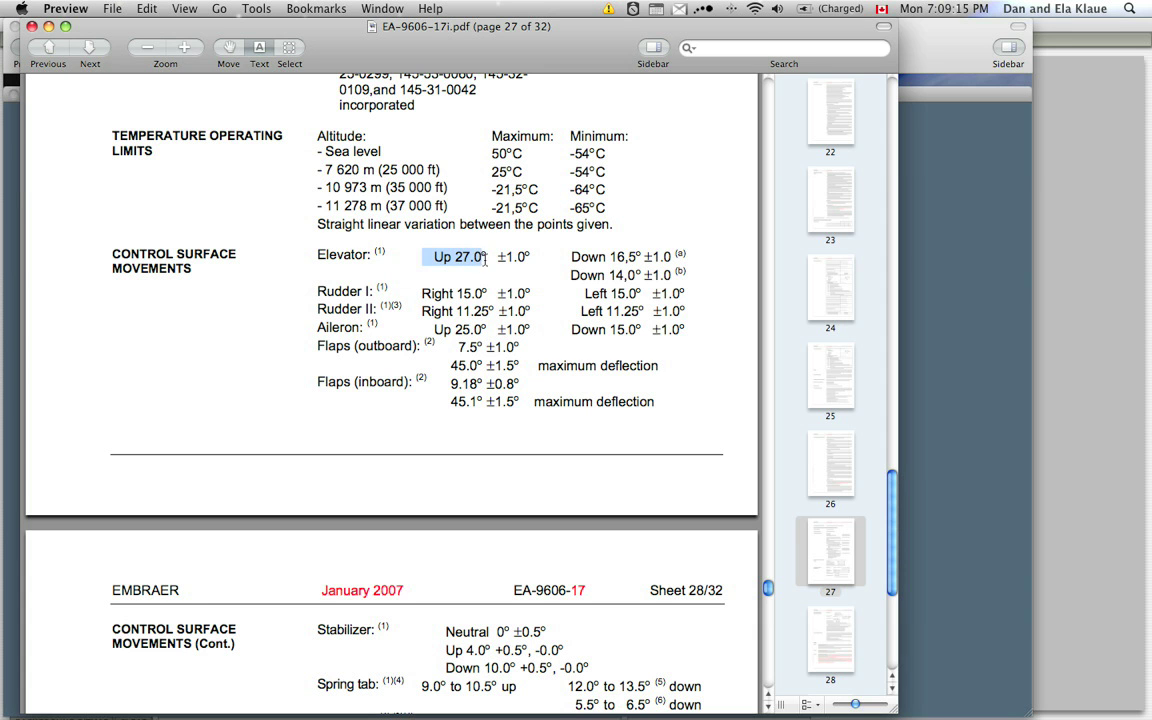
{"action": "left_click", "coordinate": [492, 268]}
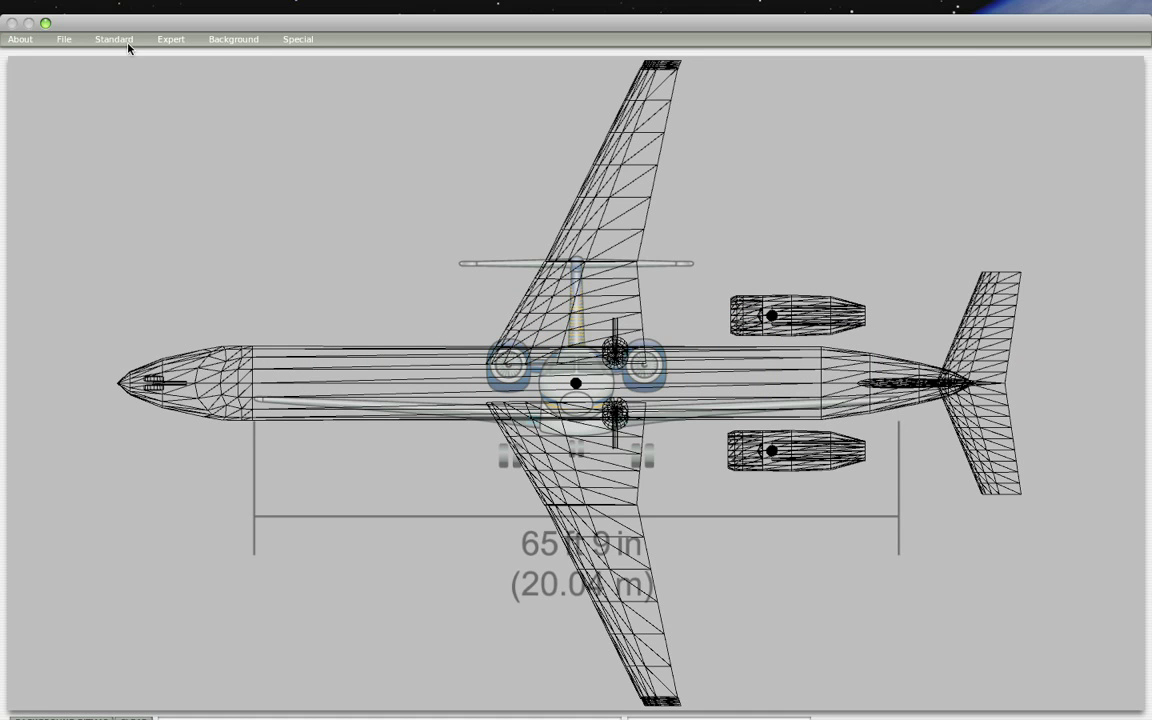
Step: In Control Geometry, set elevator 1 travel to 27.0 up and 16.5 down
{"action": "left_click", "coordinate": [113, 38]}
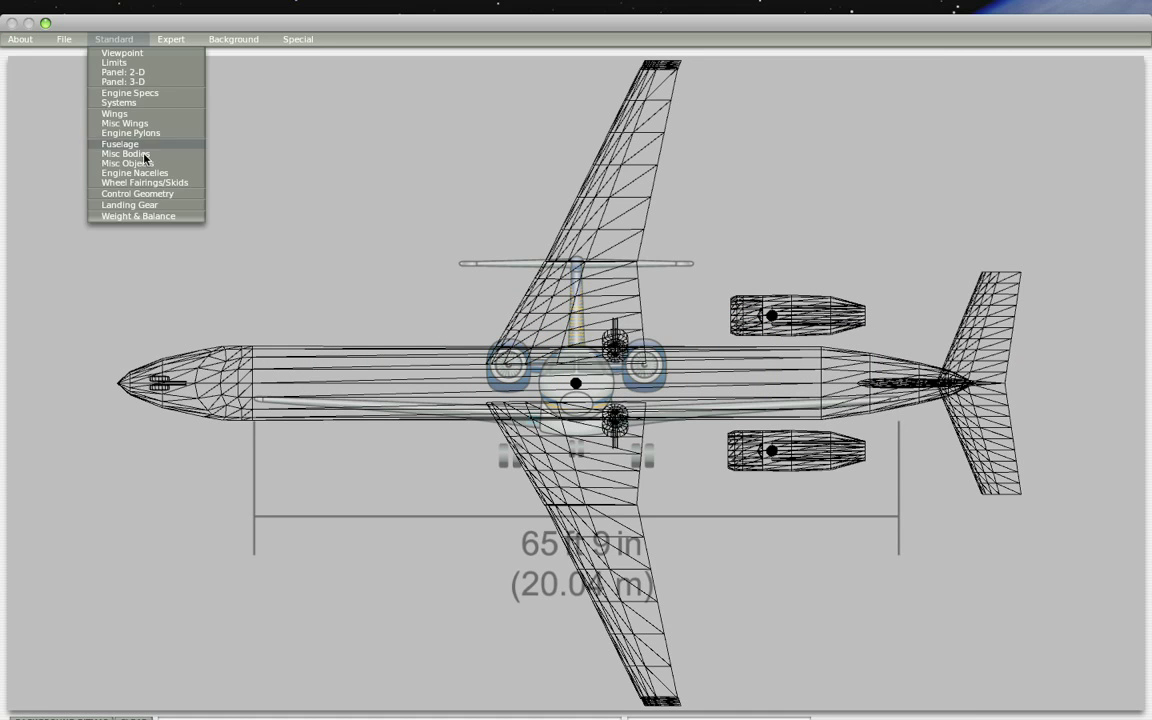
{"action": "left_click", "coordinate": [150, 193]}
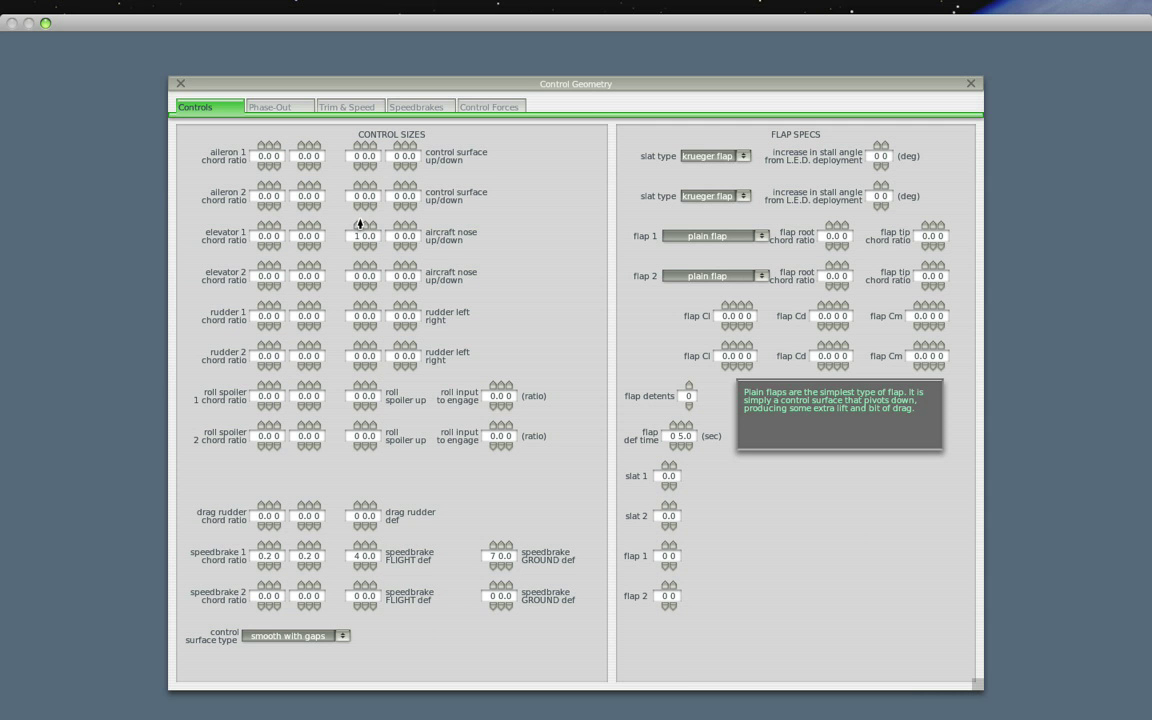
{"action": "key", "text": "super+Tab"}
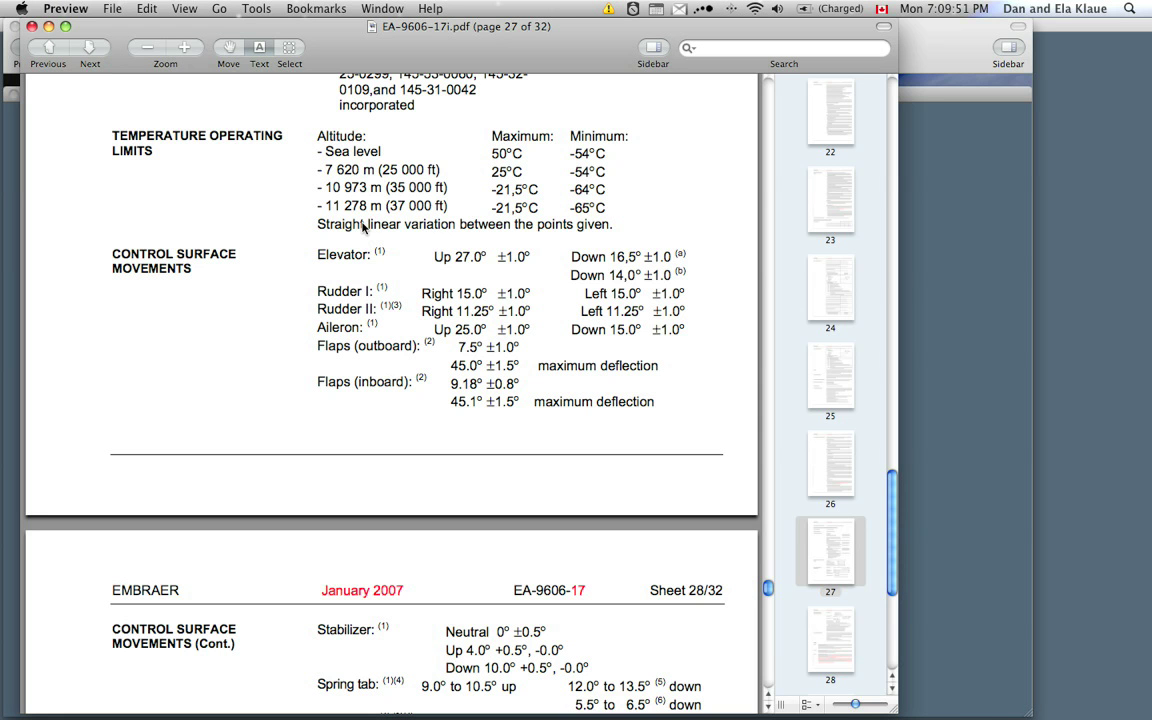
{"action": "key", "text": "super+Tab"}
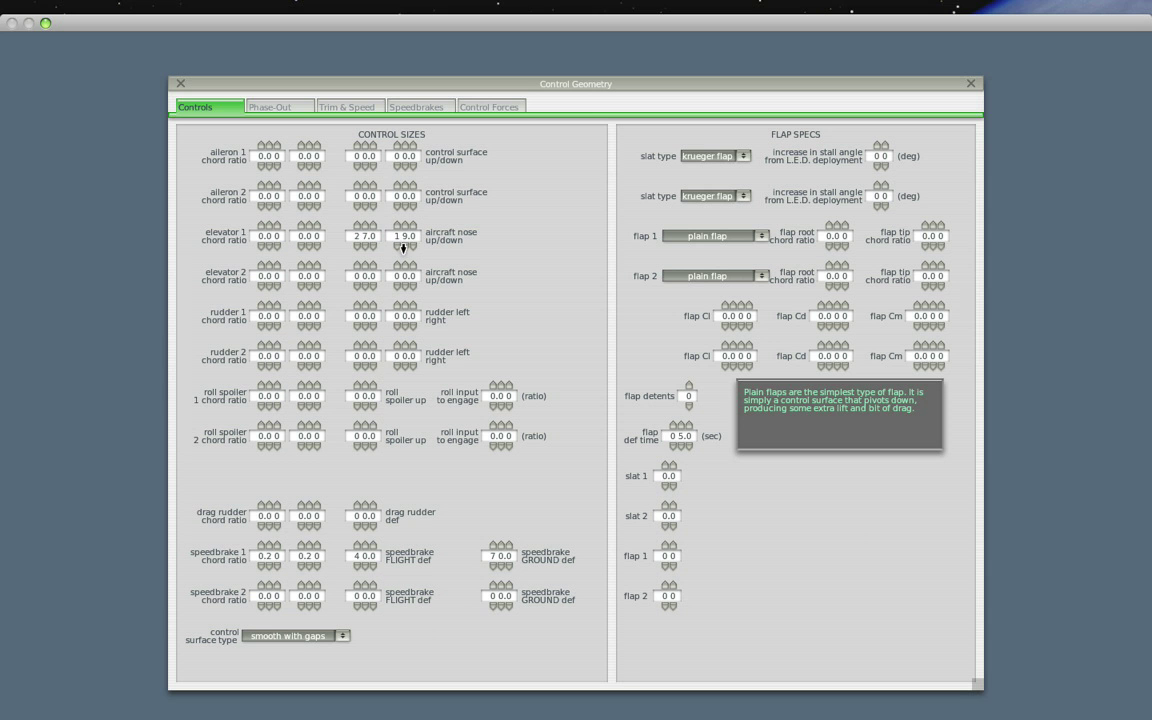
{"action": "left_click", "coordinate": [403, 248]}
Step: Set rudder 1 travel to 15.0 degrees each way, per the PDF limits
{"action": "key", "text": "super+Tab"}
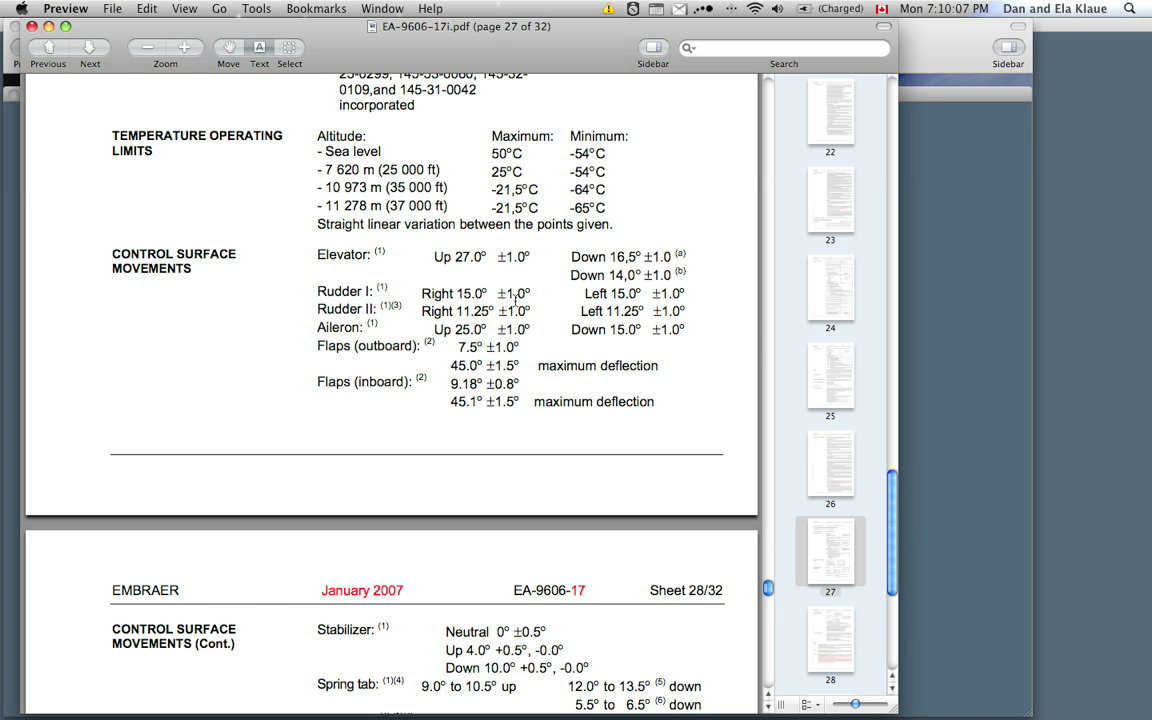
{"action": "key", "text": "super+Tab"}
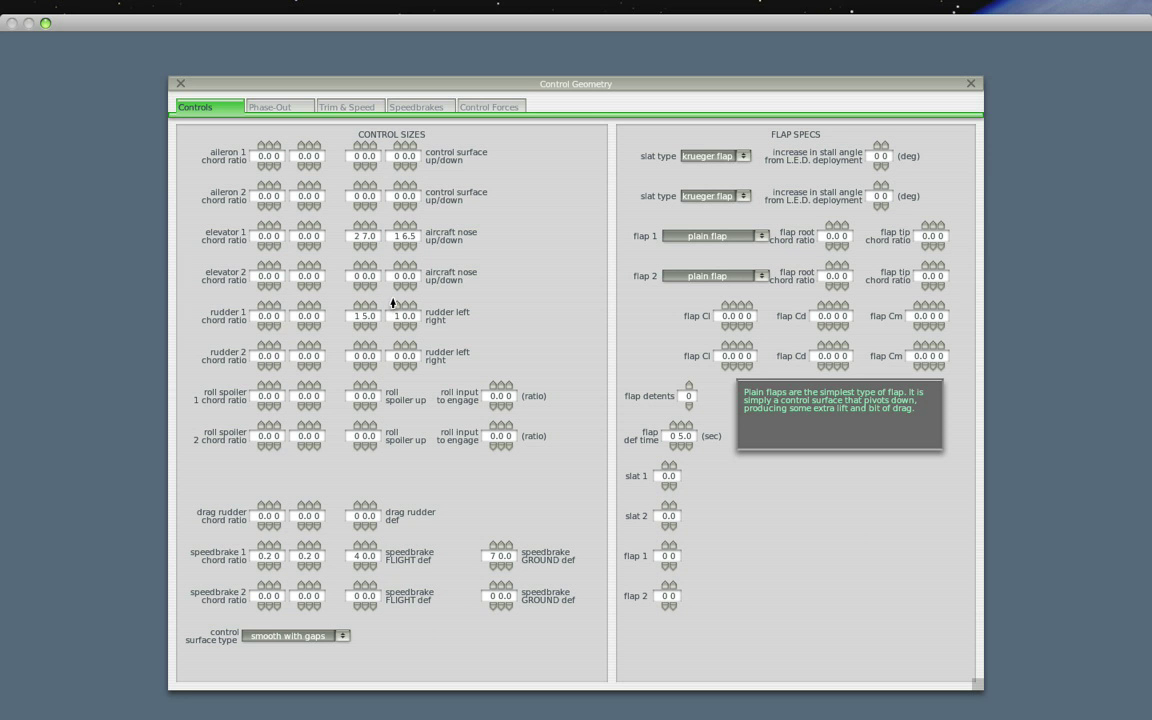
{"action": "left_click", "coordinate": [402, 300]}
Step: Start entering aileron 1 travel from the PDF's aileron limits
{"action": "key", "text": "super+Tab"}
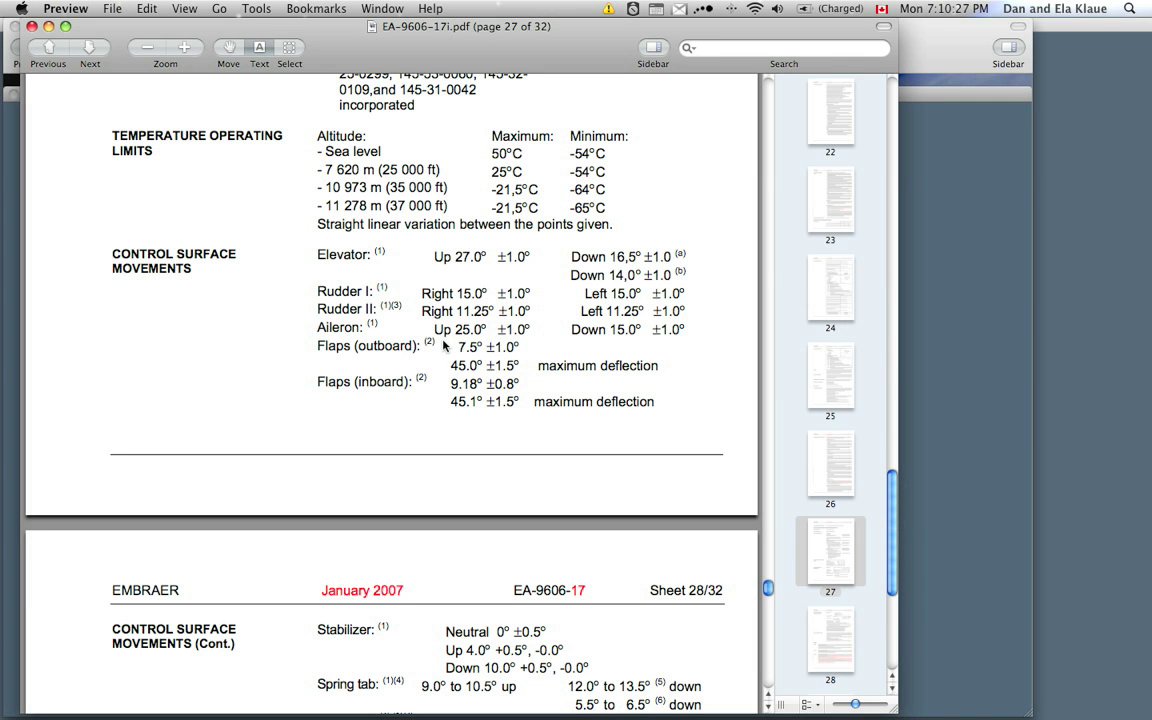
{"action": "key", "text": "super+Tab"}
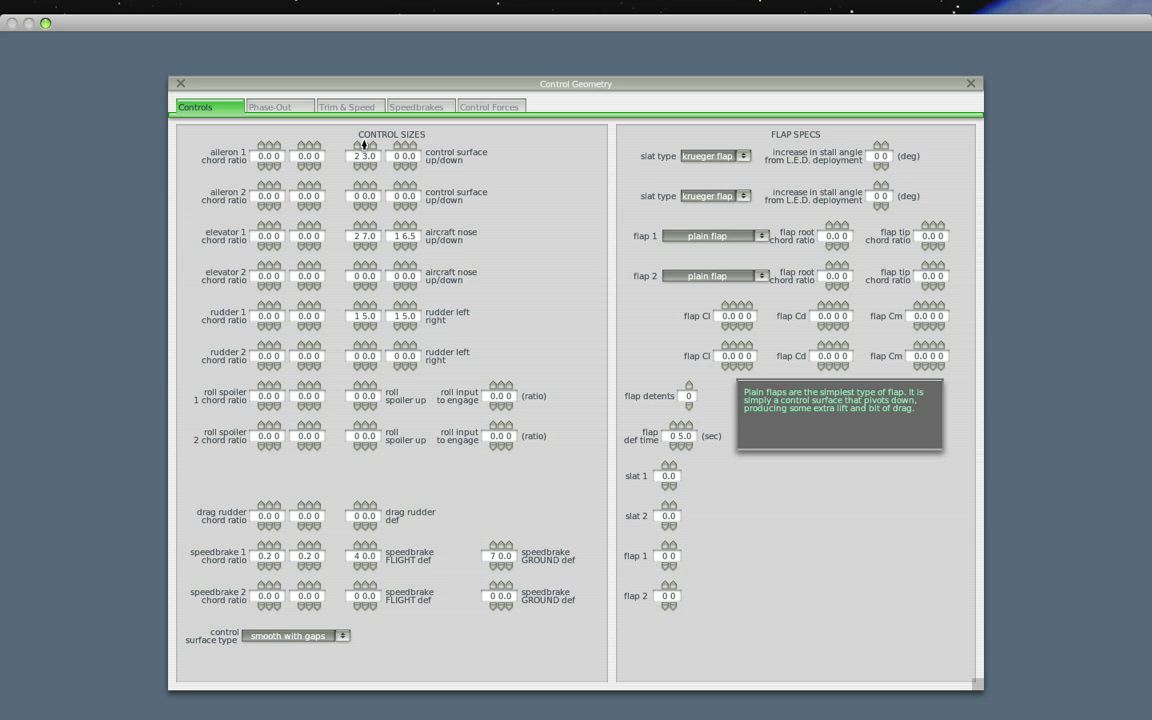
{"action": "left_click", "coordinate": [404, 146]}
{"action": "key", "text": "super+Tab"}
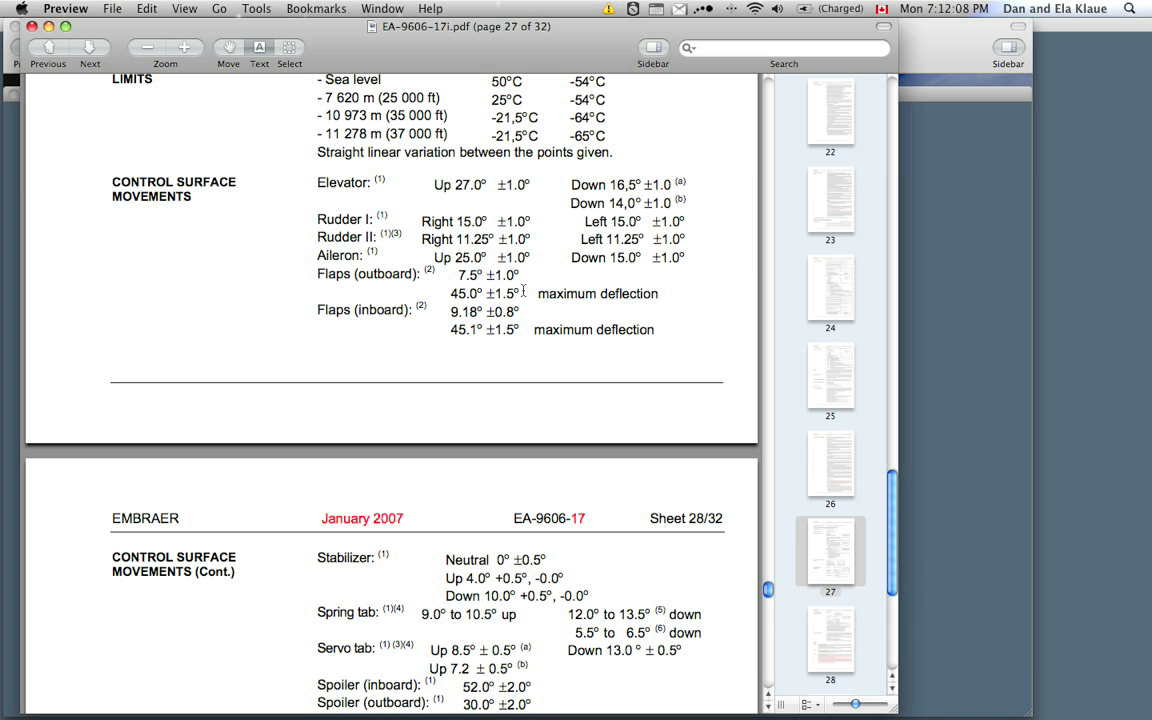
Step: Make flap 1 and flap 2 both double slotted fowler flaps
{"action": "scroll", "coordinate": [541, 297], "scroll_direction": "up", "scroll_amount": 1}
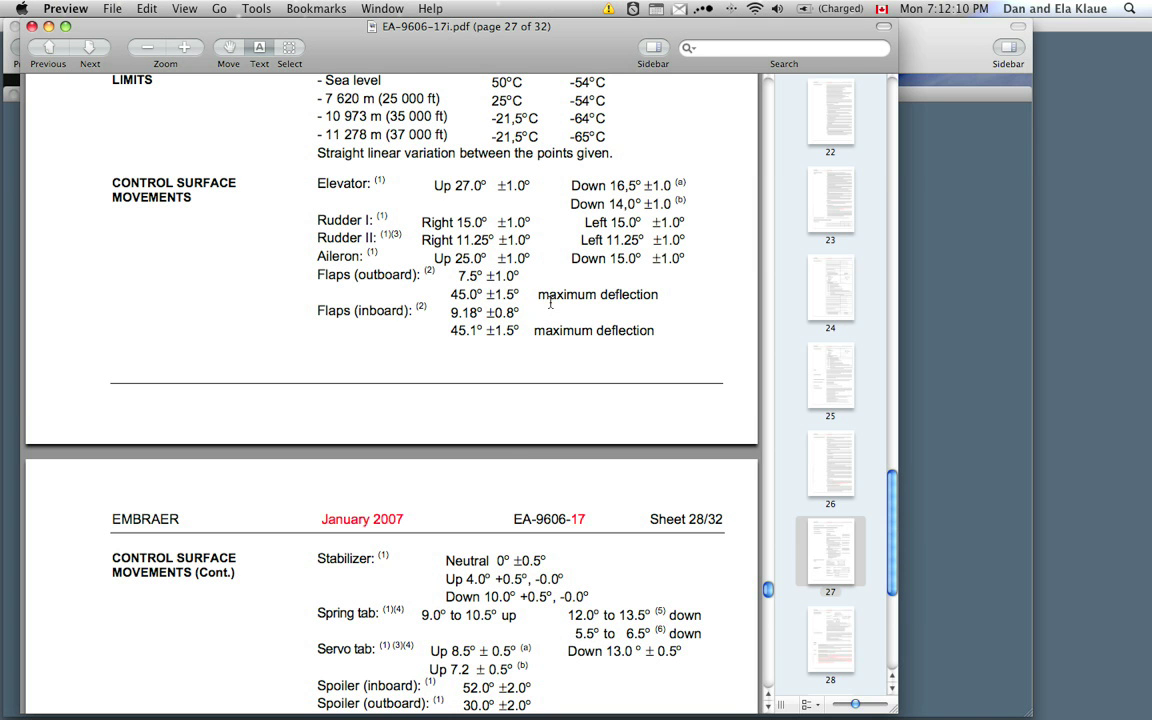
{"action": "key", "text": "super+Tab"}
{"action": "left_click", "coordinate": [745, 237]}
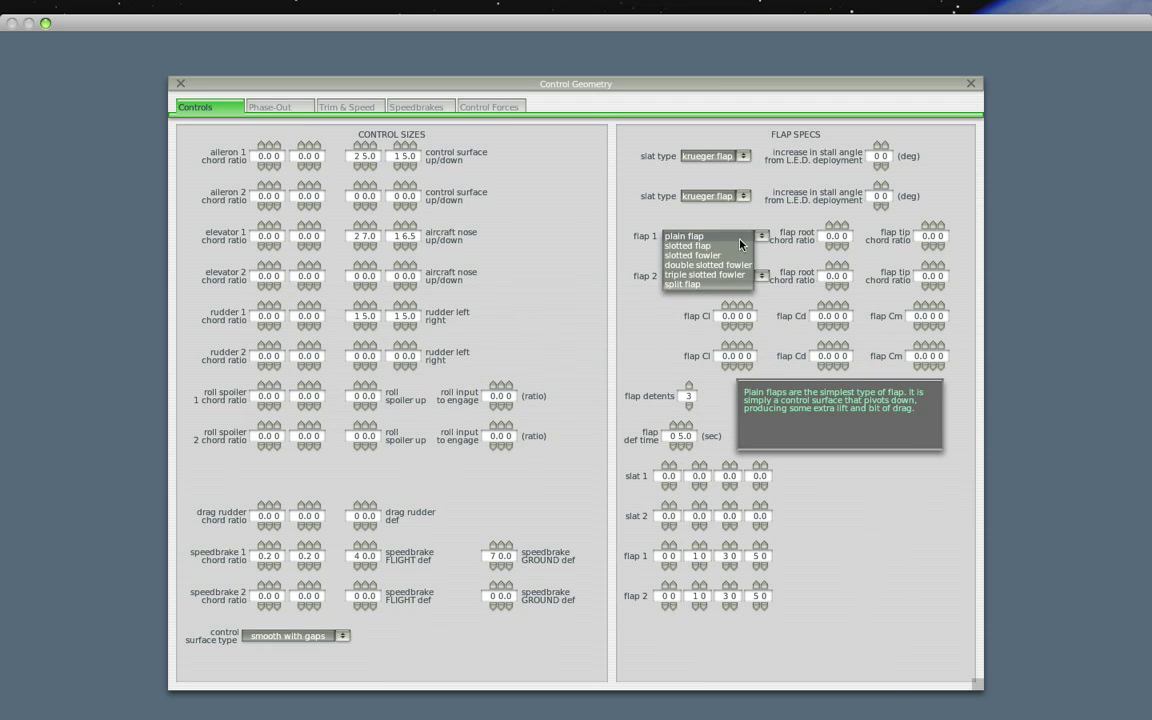
{"action": "left_click", "coordinate": [730, 264]}
{"action": "left_click", "coordinate": [733, 274]}
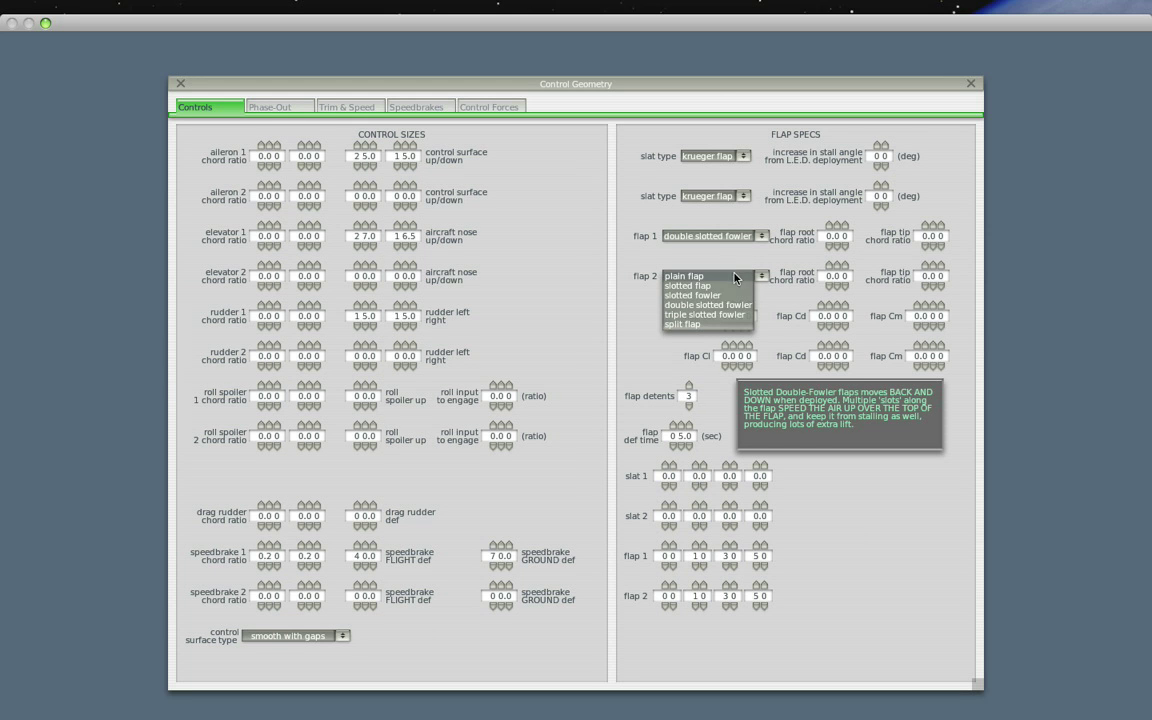
{"action": "left_click", "coordinate": [705, 302]}
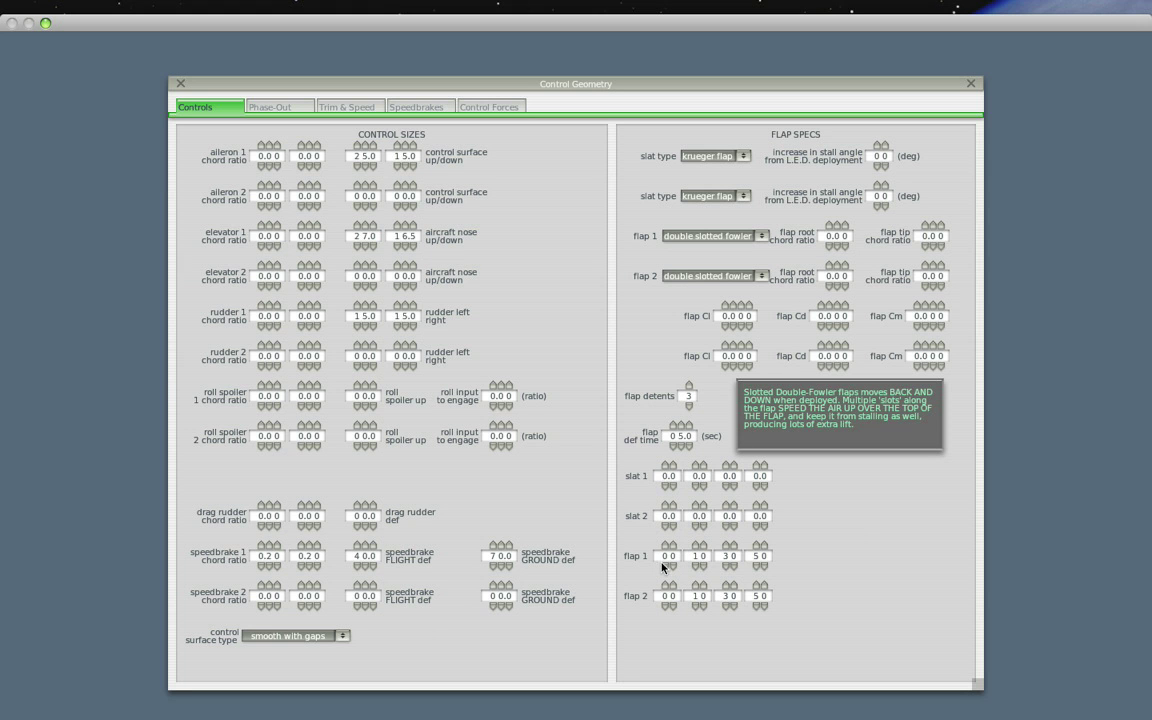
Step: Set the number of flap detents to 5
{"action": "left_click", "coordinate": [688, 402]}
{"action": "left_click", "coordinate": [688, 402]}
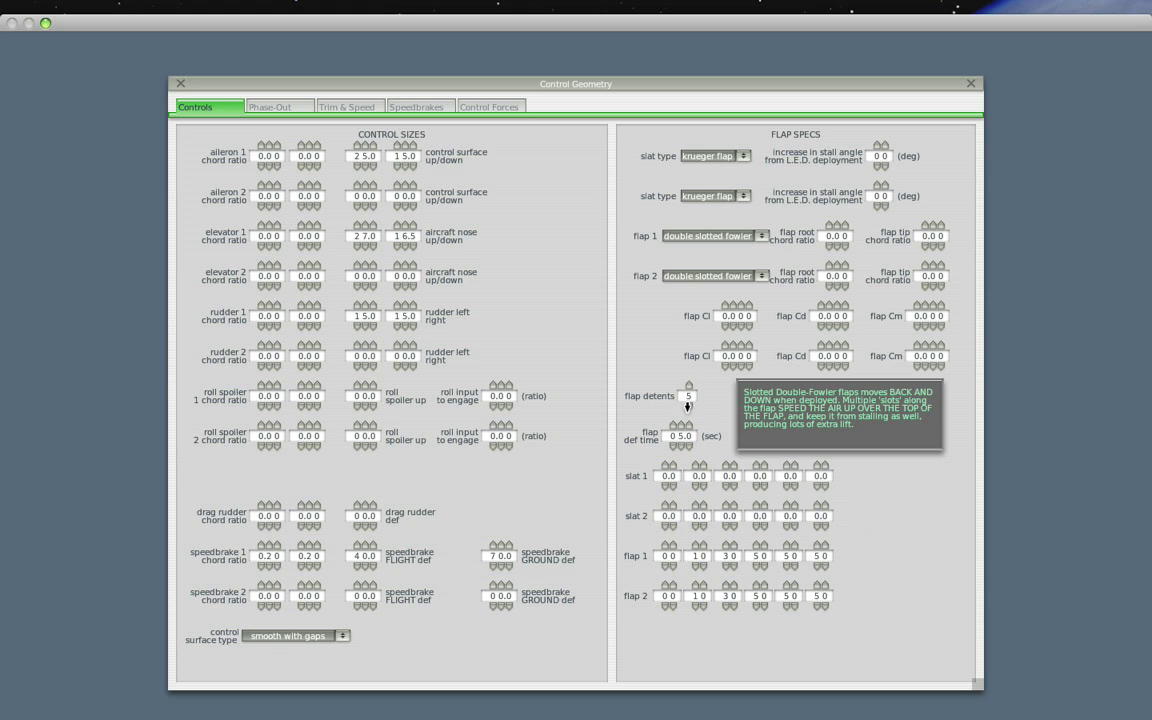
{"action": "left_click", "coordinate": [688, 405]}
{"action": "left_click", "coordinate": [688, 405]}
{"action": "left_click", "coordinate": [688, 405]}
{"action": "left_click", "coordinate": [688, 405]}
{"action": "left_click", "coordinate": [688, 405]}
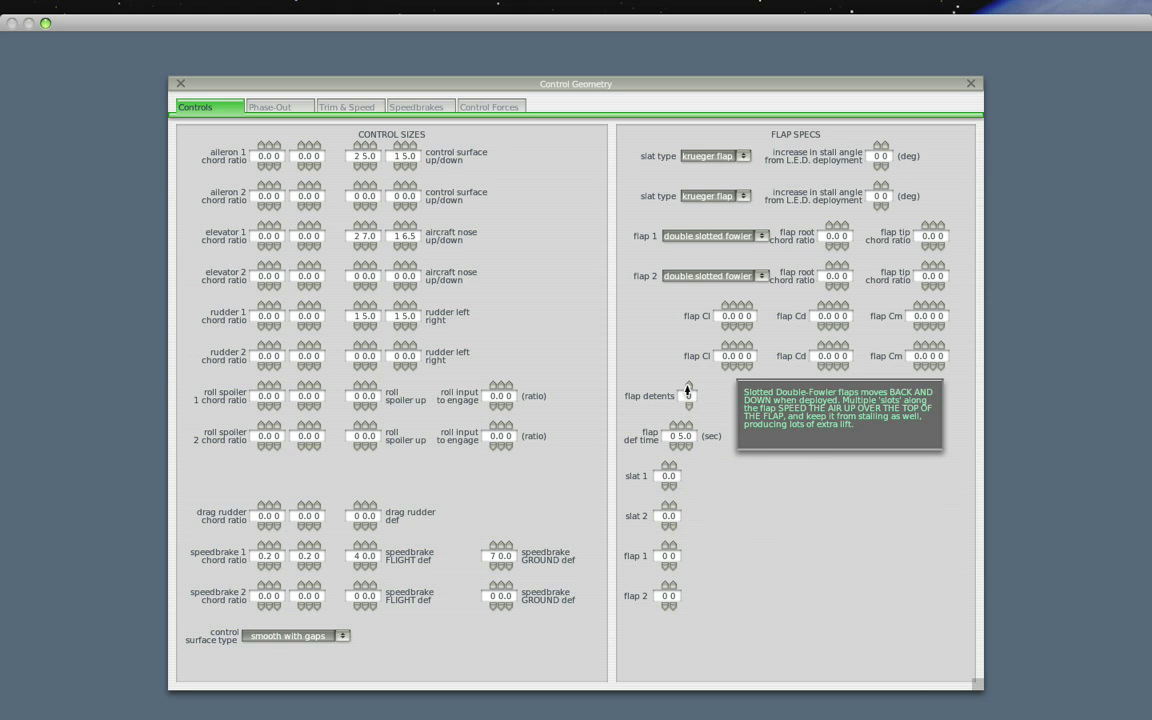
{"action": "left_click", "coordinate": [688, 386]}
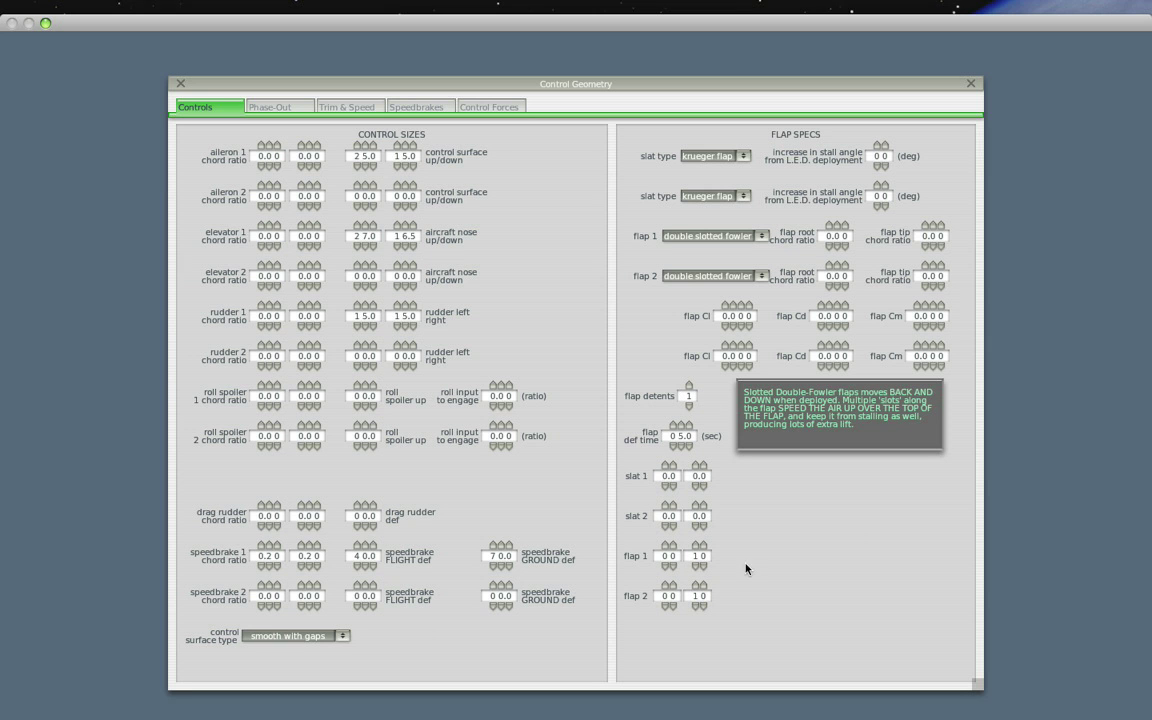
{"action": "left_click", "coordinate": [686, 383]}
{"action": "left_click", "coordinate": [686, 383]}
{"action": "left_click", "coordinate": [686, 383]}
{"action": "left_click", "coordinate": [686, 383]}
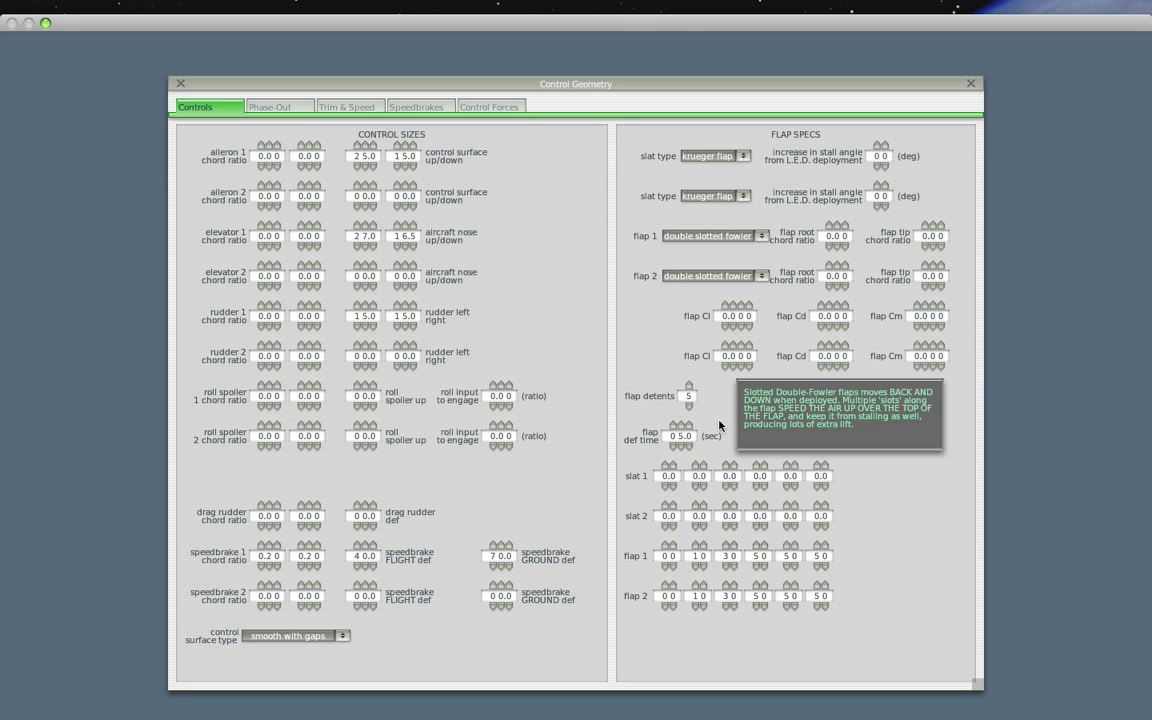
{"action": "key", "text": "super+Tab"}
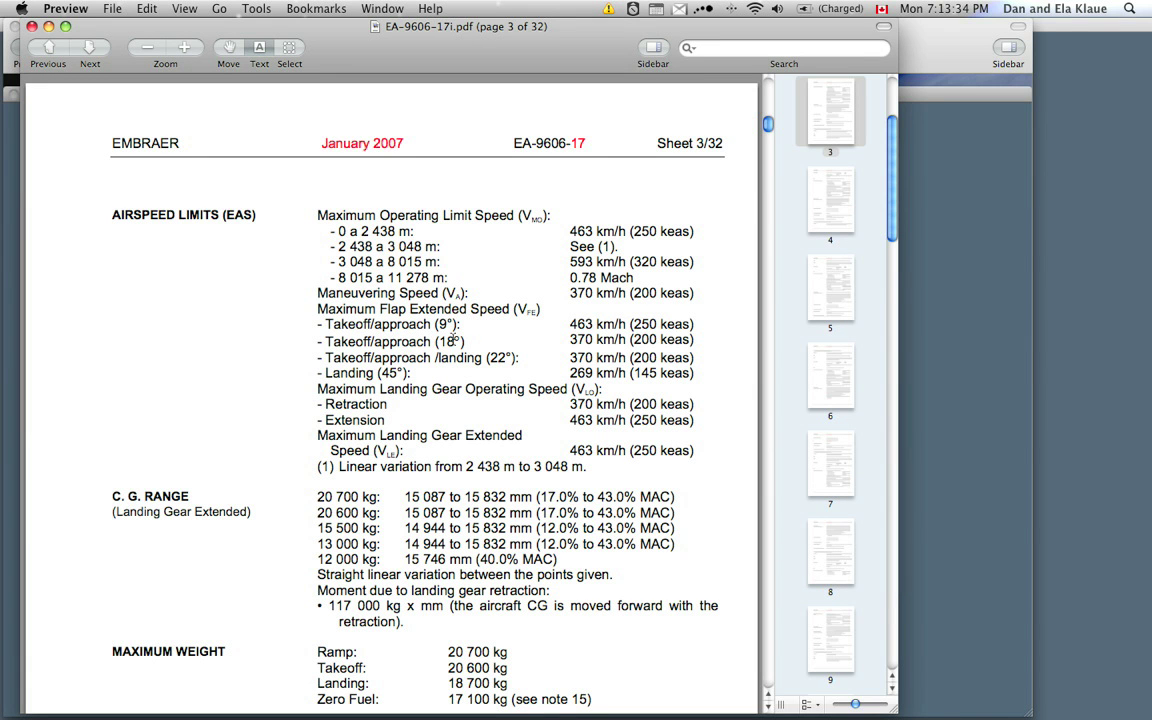
Step: Enter flap 1 and flap 2 detents of 0.9, 1.8, 2.2 and 4.5 to match 9°, 18°, 22°, 45°
{"action": "left_click_drag", "start_coordinate": [318, 320], "coordinate": [412, 376]}
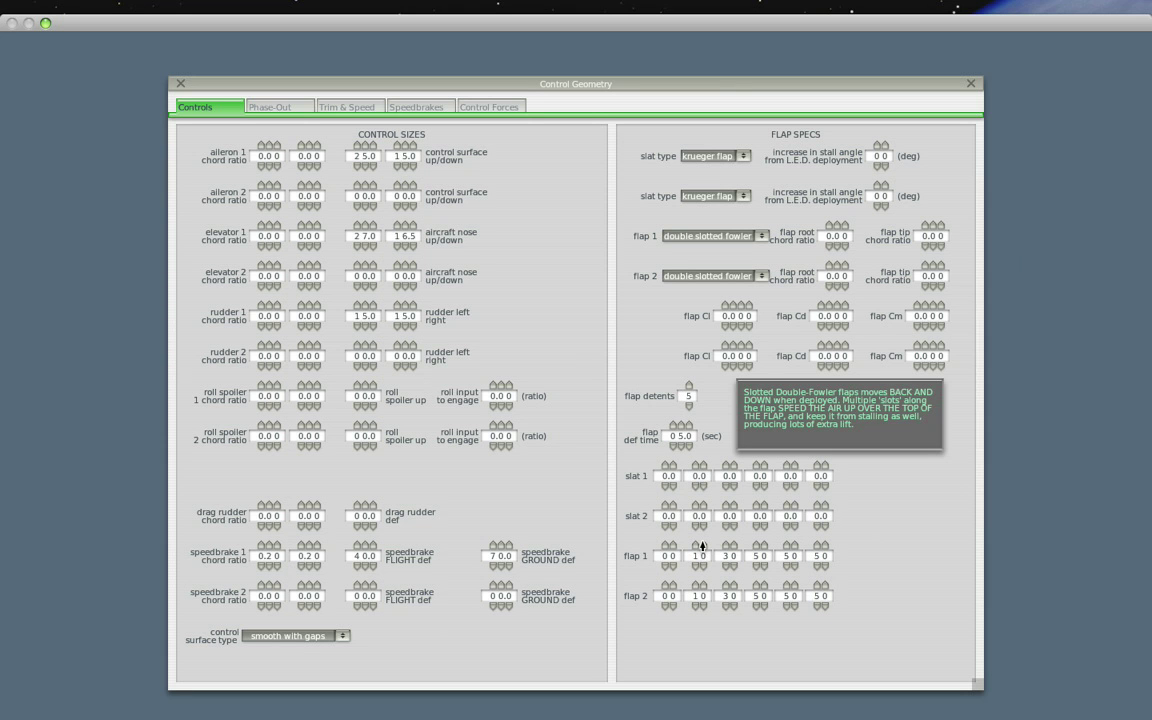
{"action": "left_click", "coordinate": [703, 565]}
{"action": "left_click", "coordinate": [756, 565]}
{"action": "left_click", "coordinate": [763, 564]}
{"action": "left_click", "coordinate": [794, 568]}
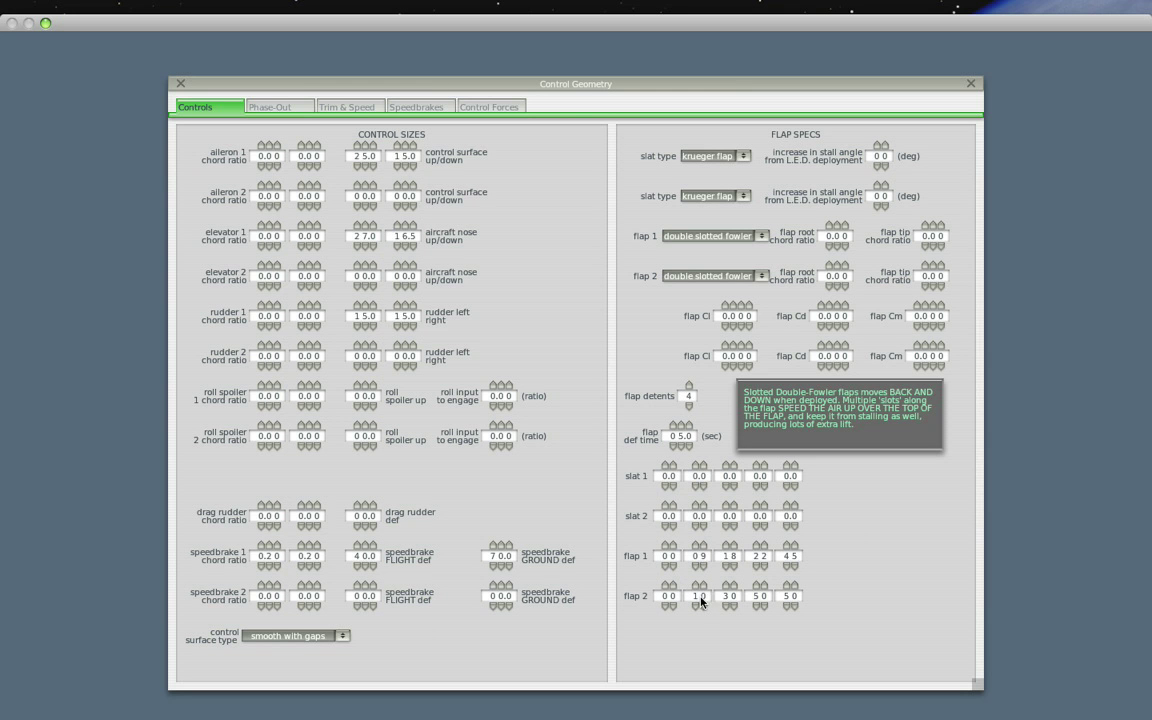
{"action": "left_click", "coordinate": [702, 605]}
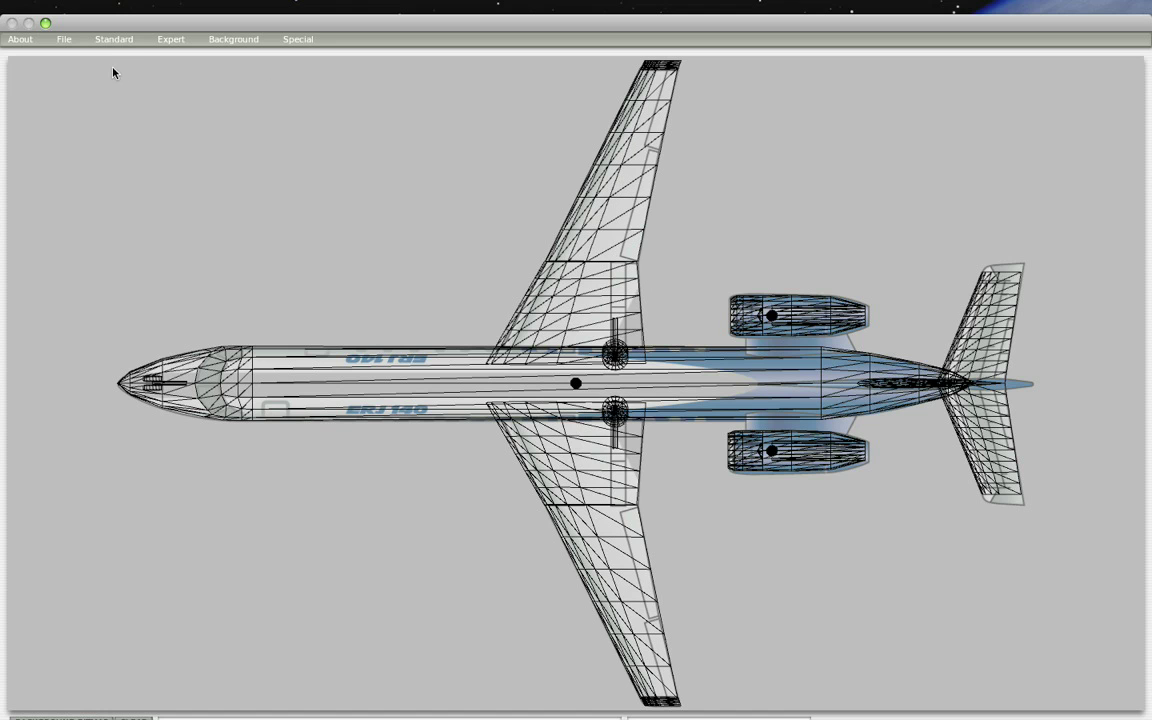
Step: Raise Wing 1's element count from 06 to 10 in the Wings window, then close it
{"action": "left_click", "coordinate": [112, 40]}
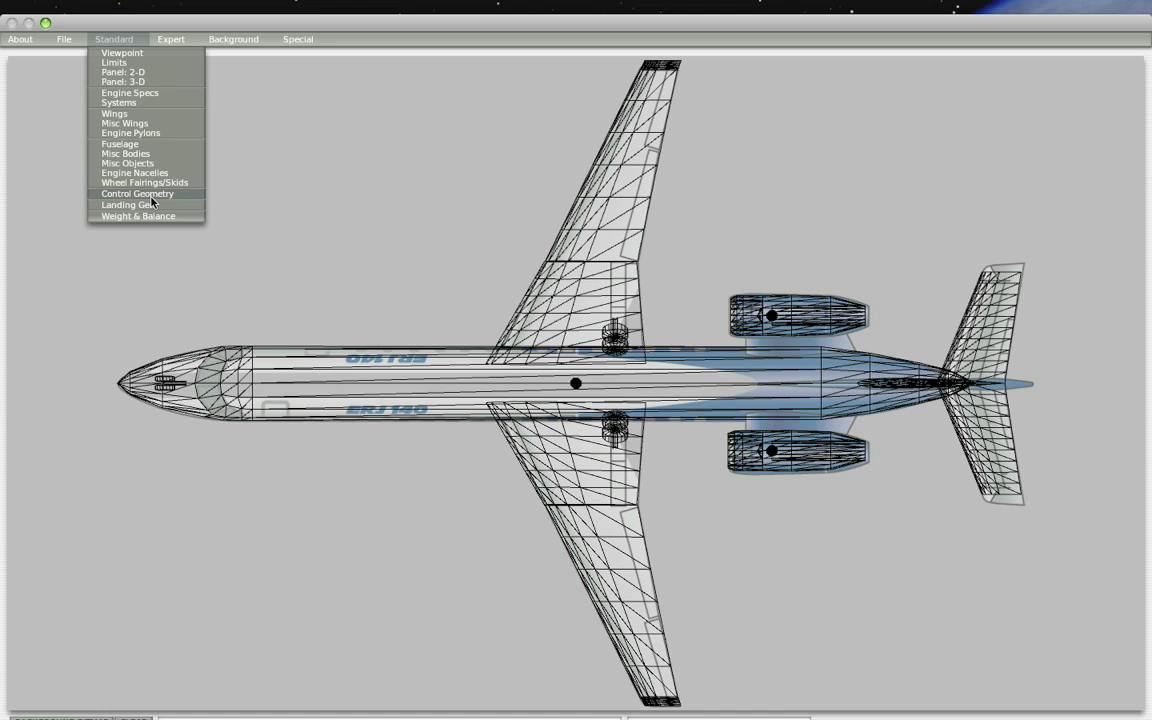
{"action": "left_click", "coordinate": [118, 114]}
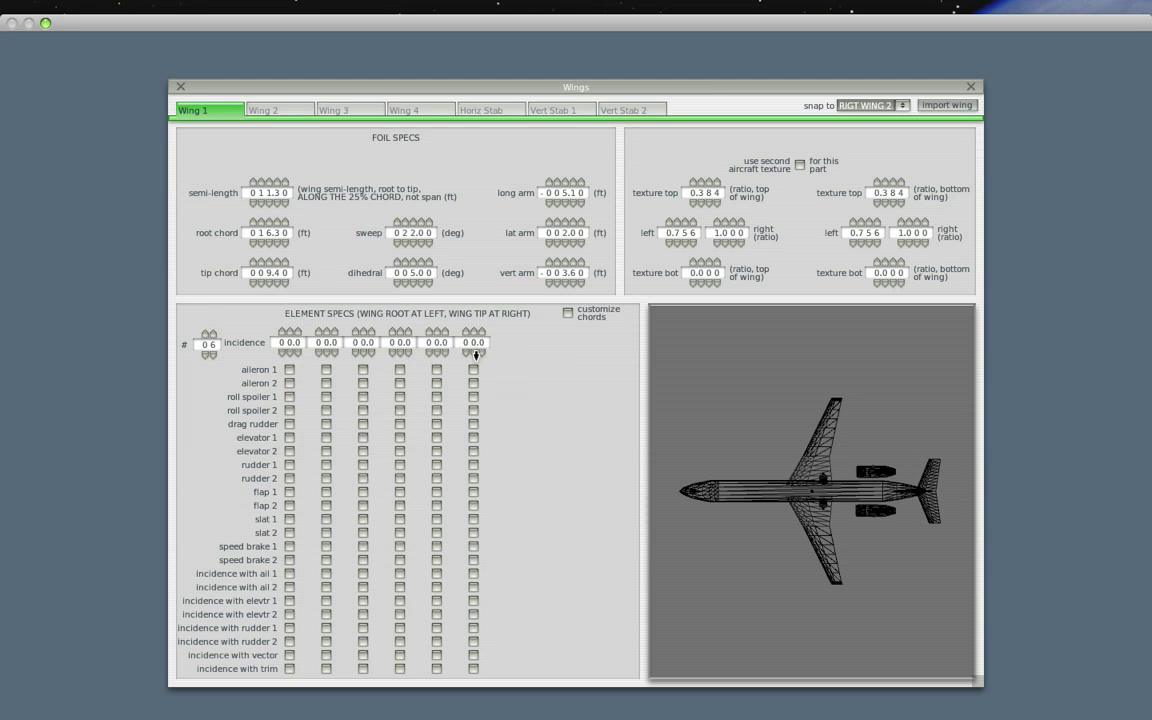
{"action": "left_click", "coordinate": [212, 333]}
{"action": "left_click", "coordinate": [212, 333]}
{"action": "left_click", "coordinate": [212, 333]}
{"action": "left_click", "coordinate": [212, 333]}
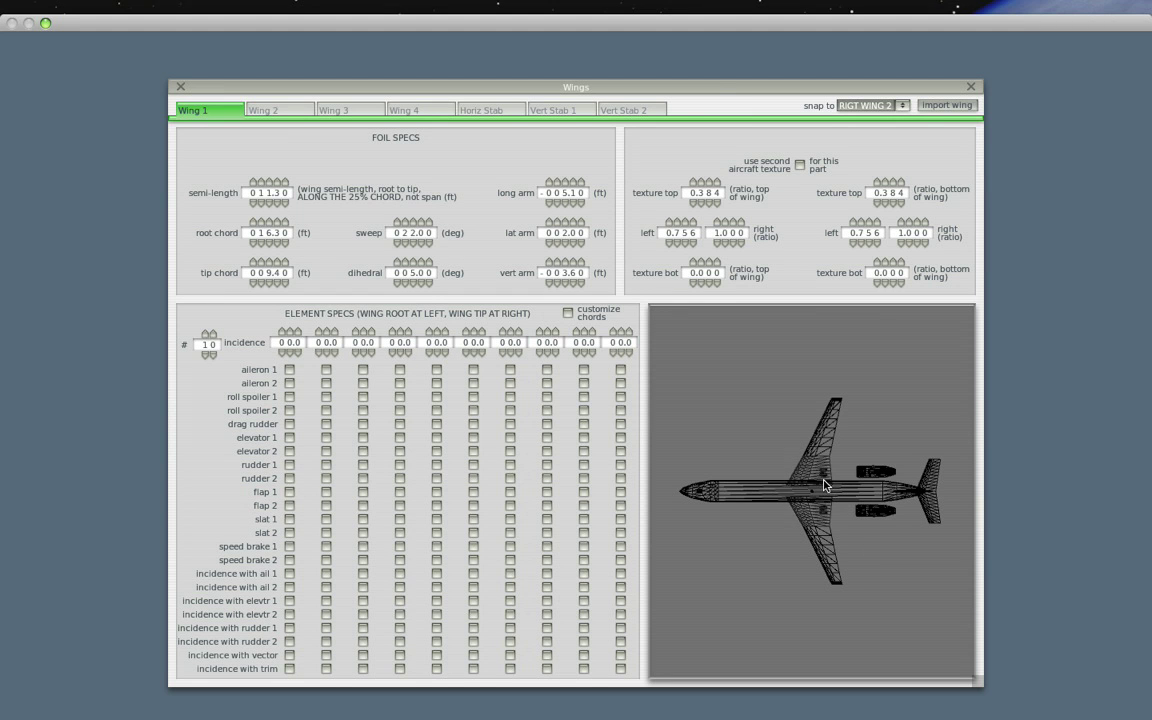
{"action": "left_click", "coordinate": [180, 86]}
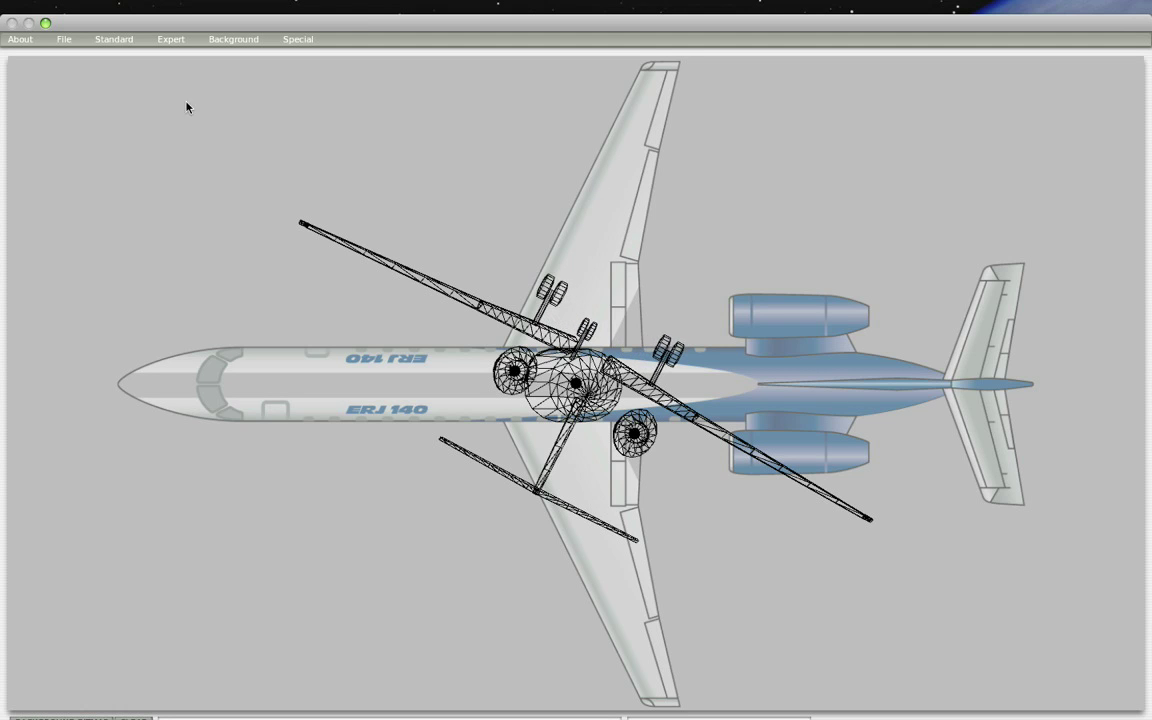
Step: Mark Wing 1 elements 2 through 9 as speed brake 1
{"action": "left_click", "coordinate": [112, 39]}
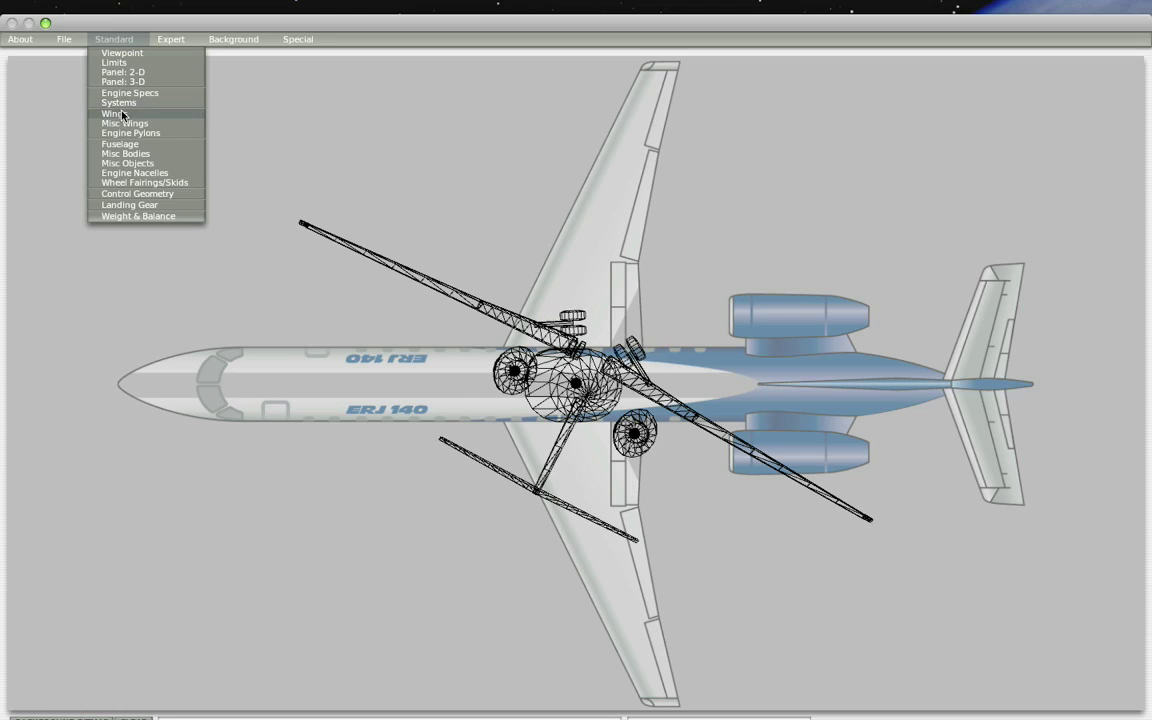
{"action": "left_click", "coordinate": [120, 113]}
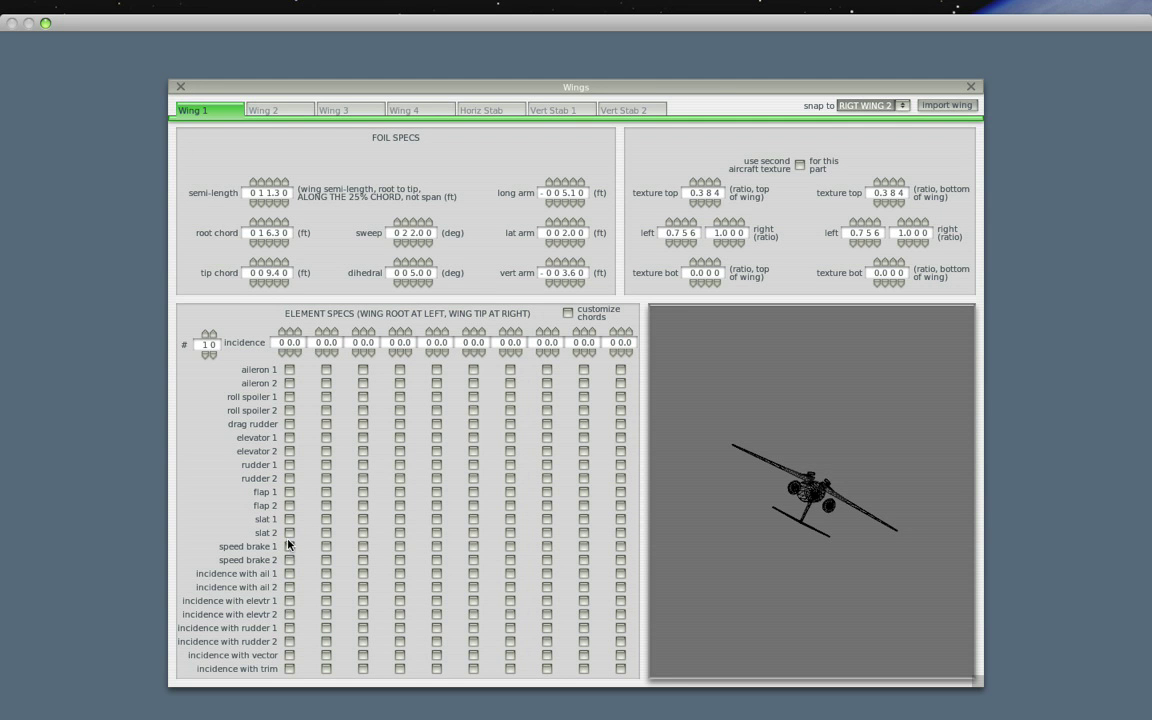
{"action": "left_click", "coordinate": [326, 546]}
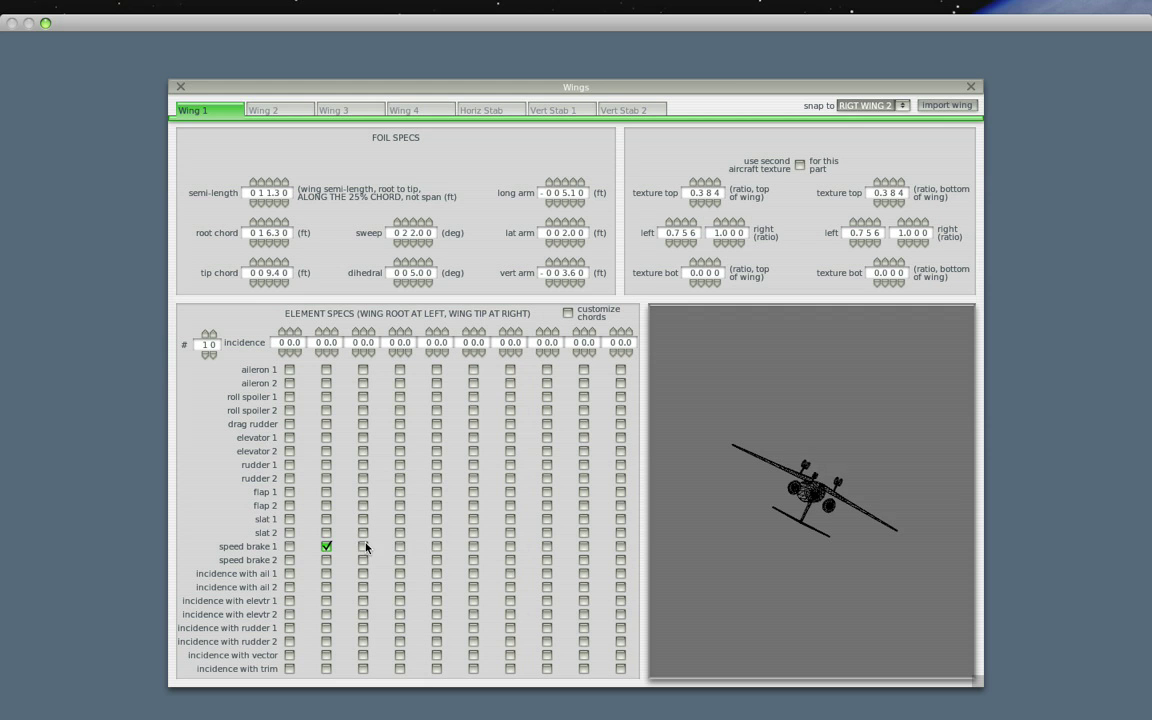
{"action": "left_click", "coordinate": [363, 546]}
{"action": "left_click", "coordinate": [400, 546]}
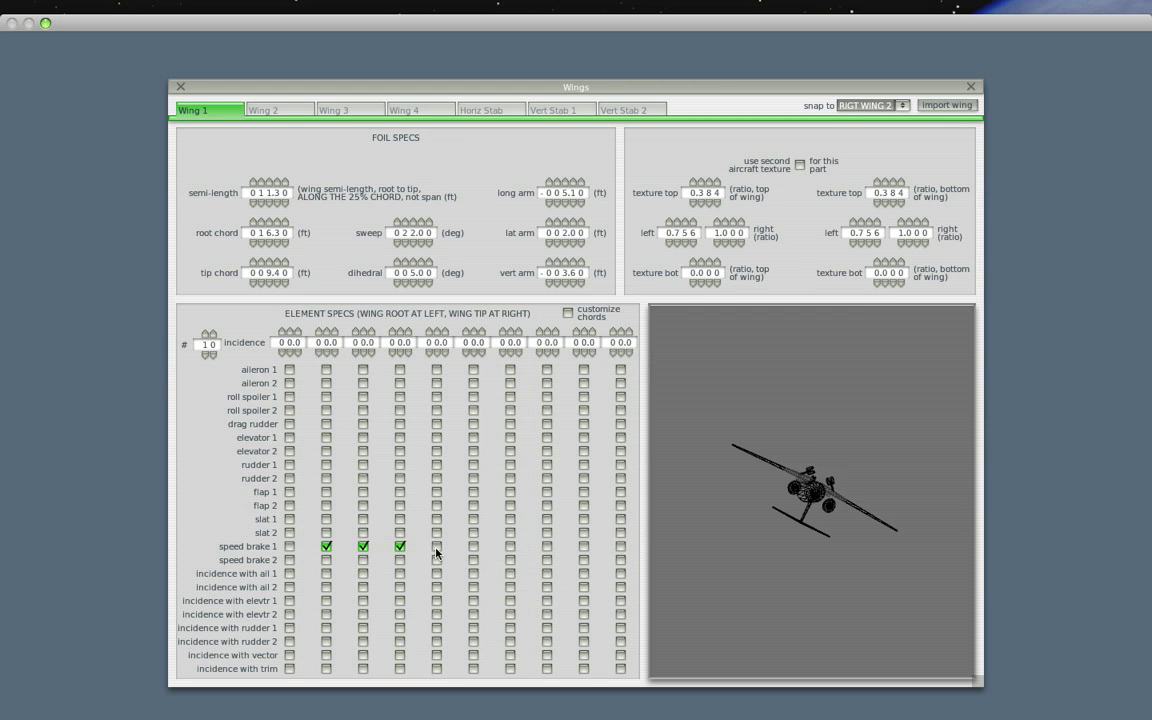
{"action": "left_click", "coordinate": [437, 546]}
{"action": "left_click", "coordinate": [473, 546]}
{"action": "left_click", "coordinate": [510, 546]}
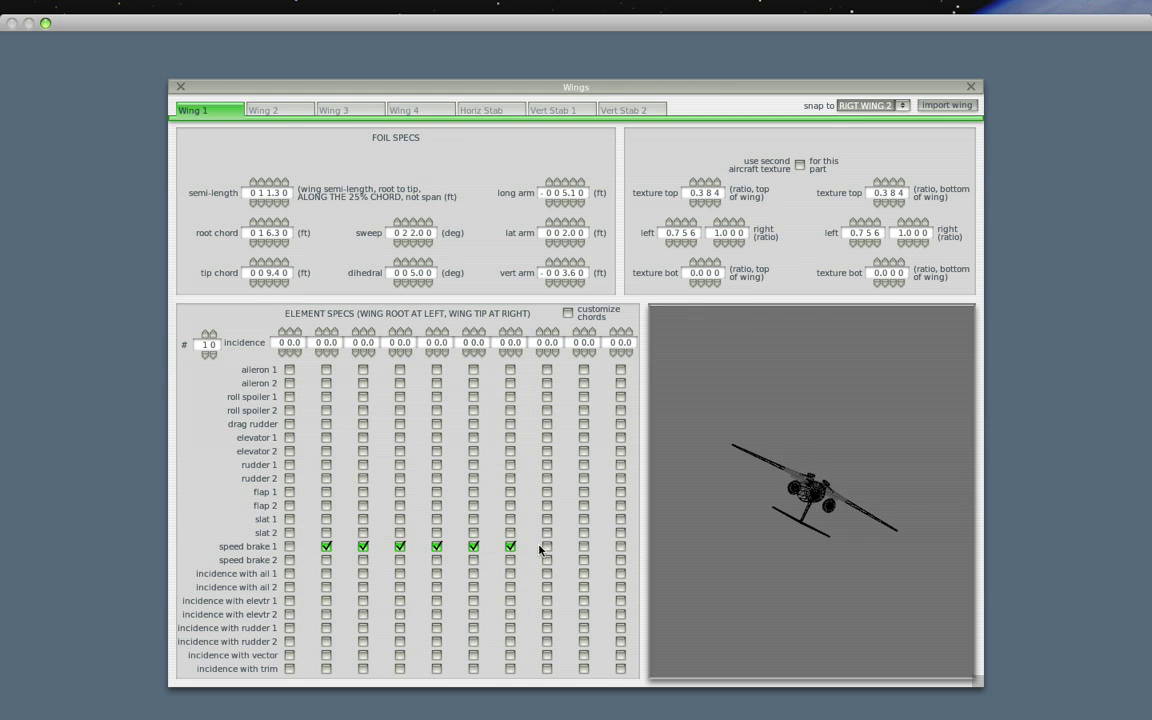
{"action": "left_click", "coordinate": [547, 546]}
{"action": "left_click", "coordinate": [584, 546]}
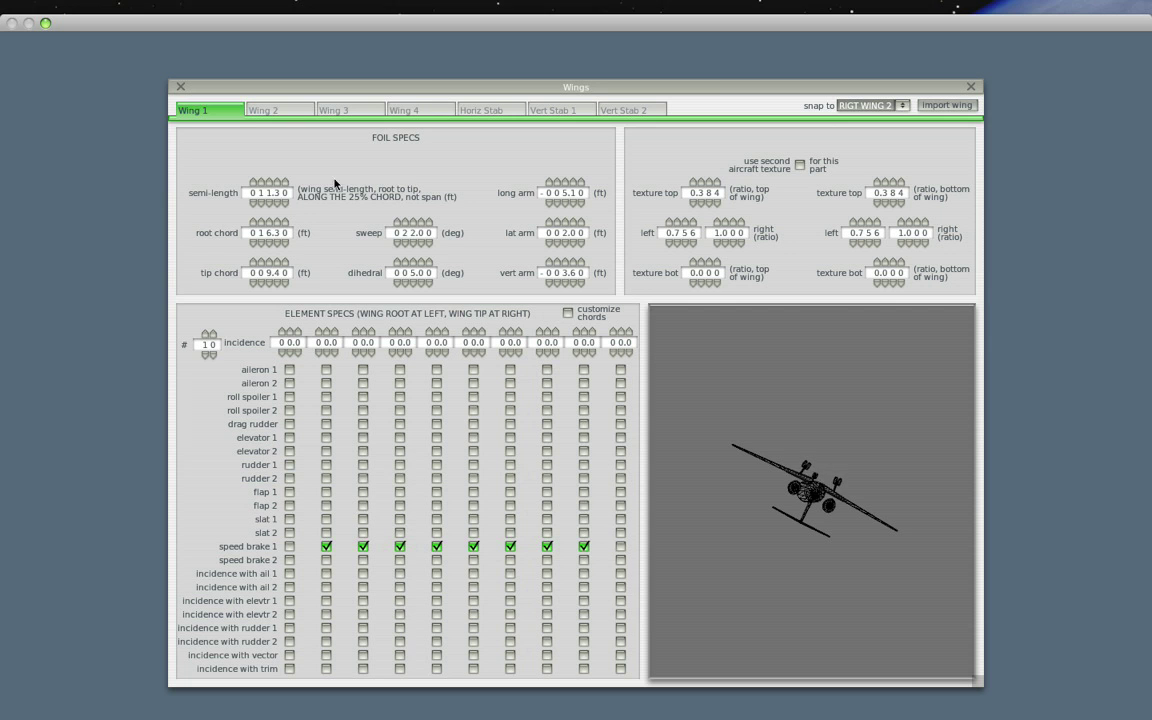
Step: Assign Wing 1 elements from the second outward to flap 1
{"action": "left_click", "coordinate": [326, 492]}
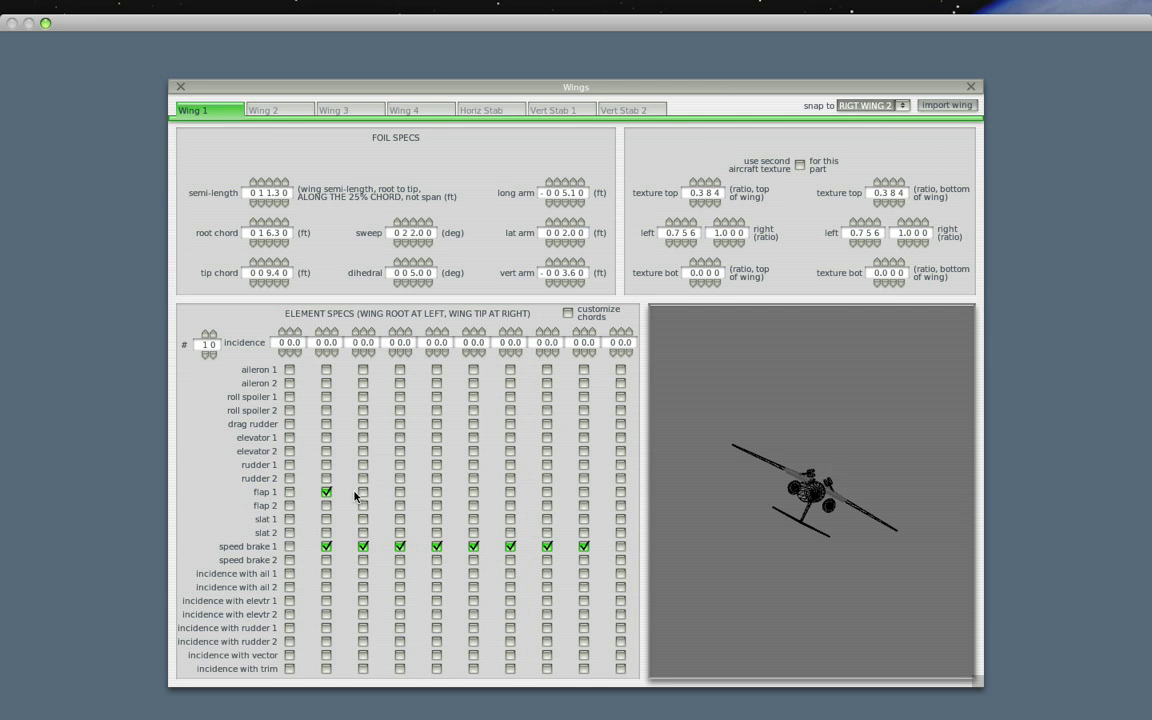
{"action": "left_click", "coordinate": [400, 492]}
{"action": "left_click", "coordinate": [437, 492]}
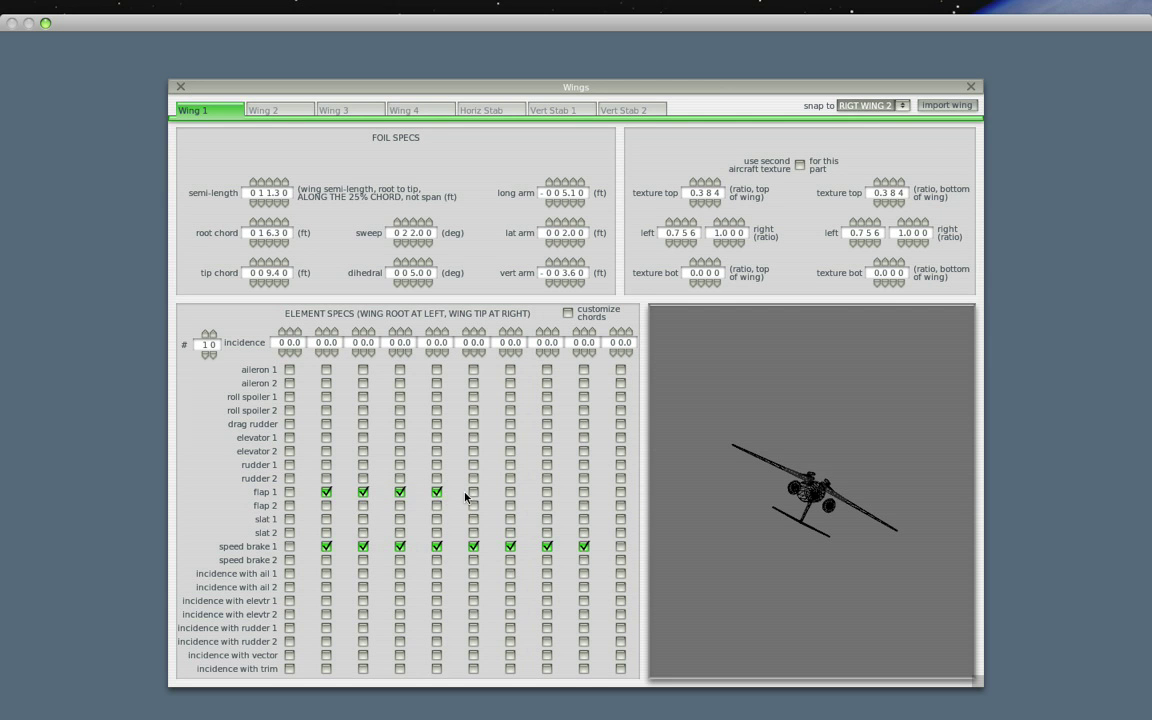
{"action": "left_click", "coordinate": [473, 492]}
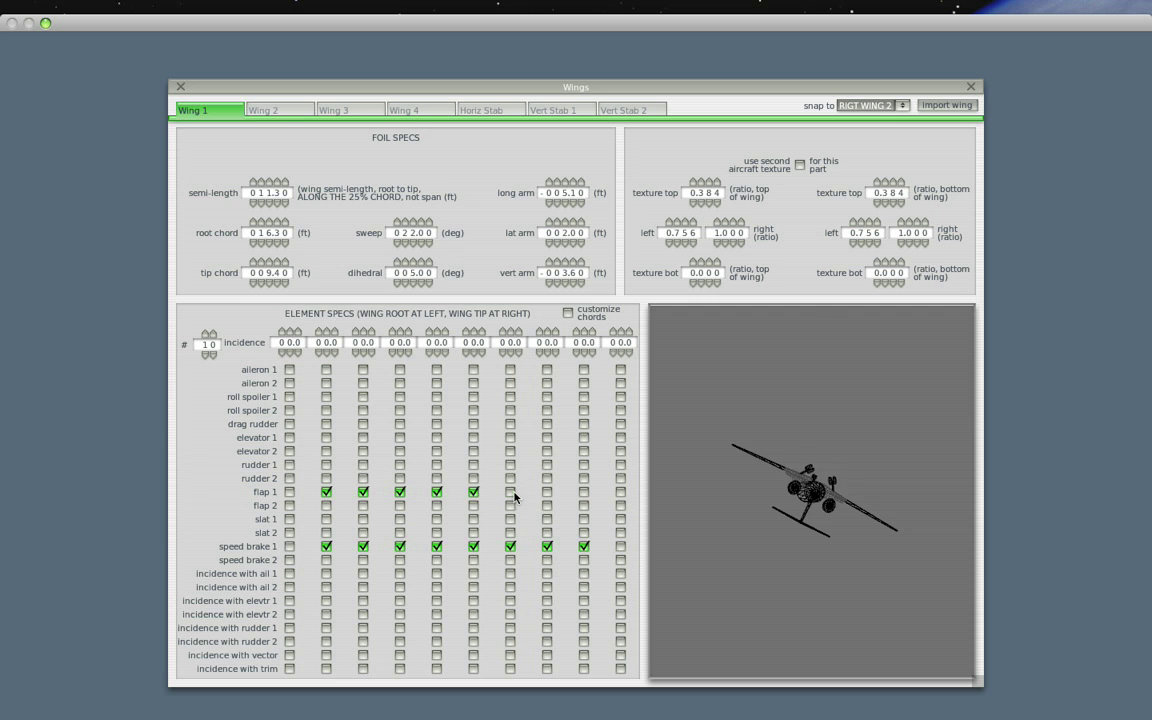
{"action": "left_click", "coordinate": [584, 492]}
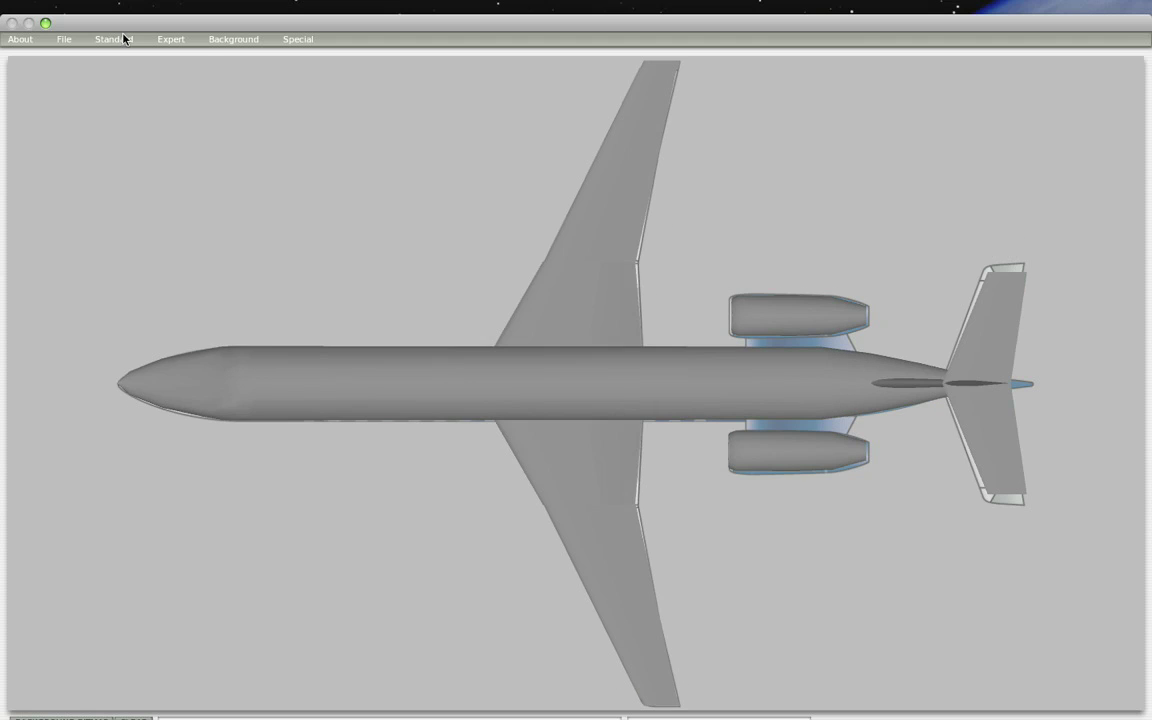
{"action": "left_click", "coordinate": [116, 38]}
Step: Review flap 1's specs in Control Geometry, then show the aircraft as a textured wireframe
{"action": "left_click", "coordinate": [139, 193]}
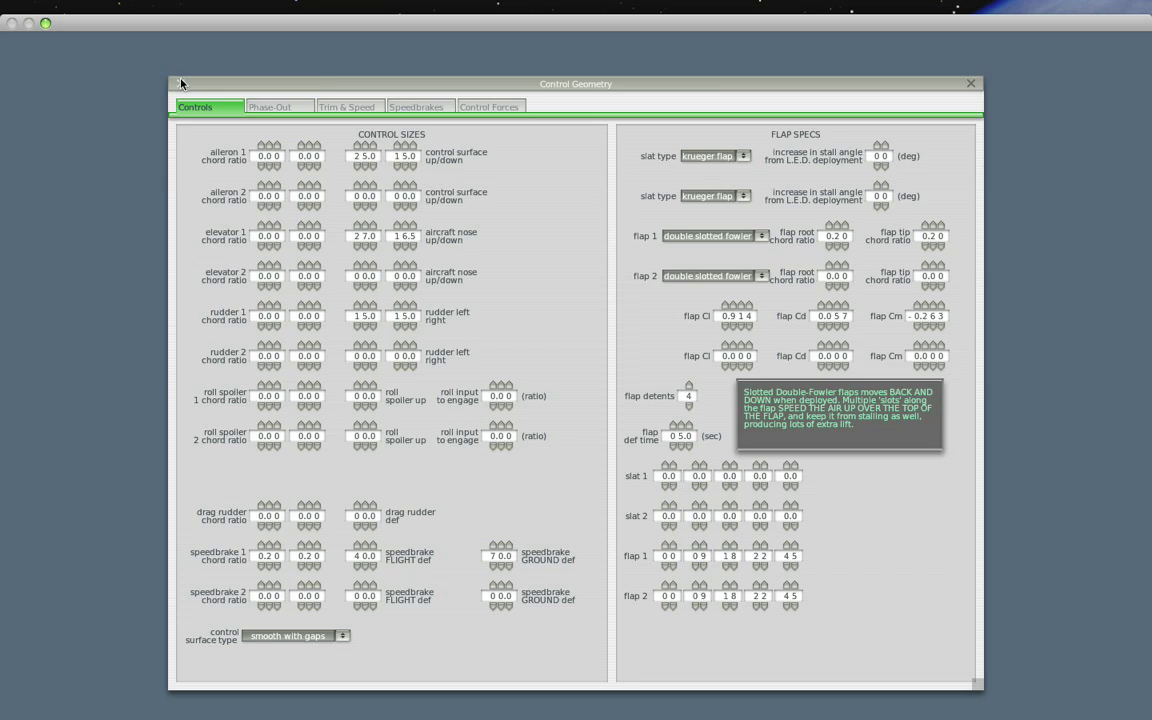
{"action": "key", "text": "Escape"}
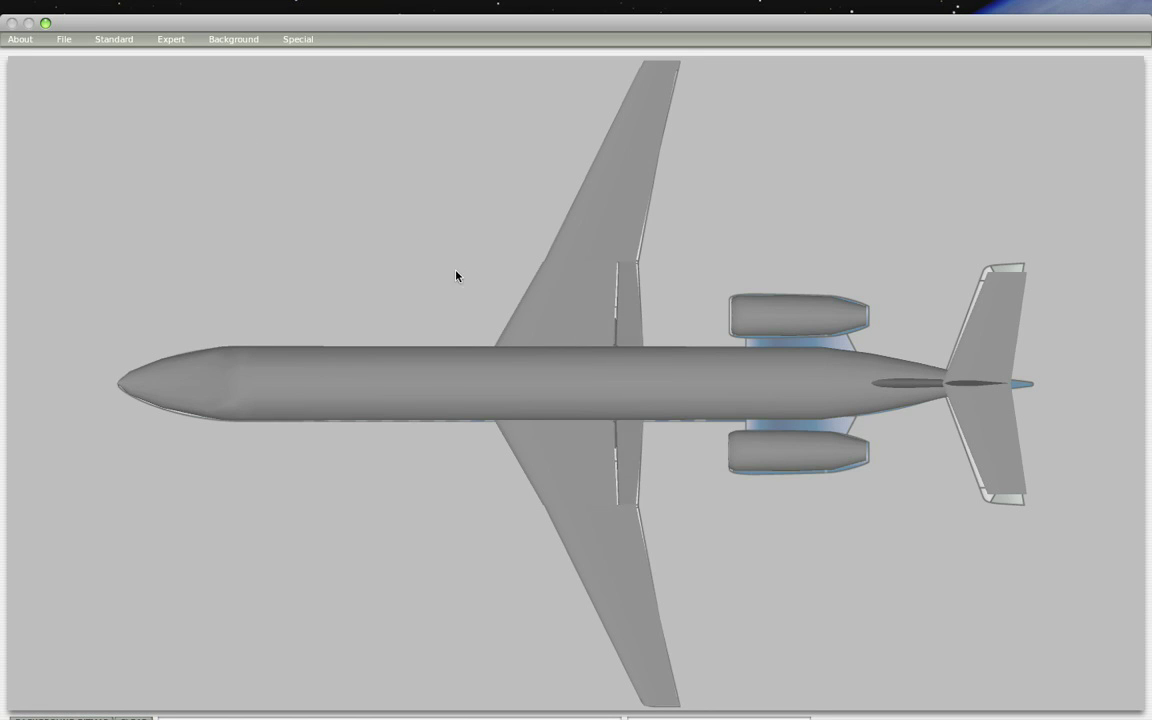
{"action": "key", "text": "w"}
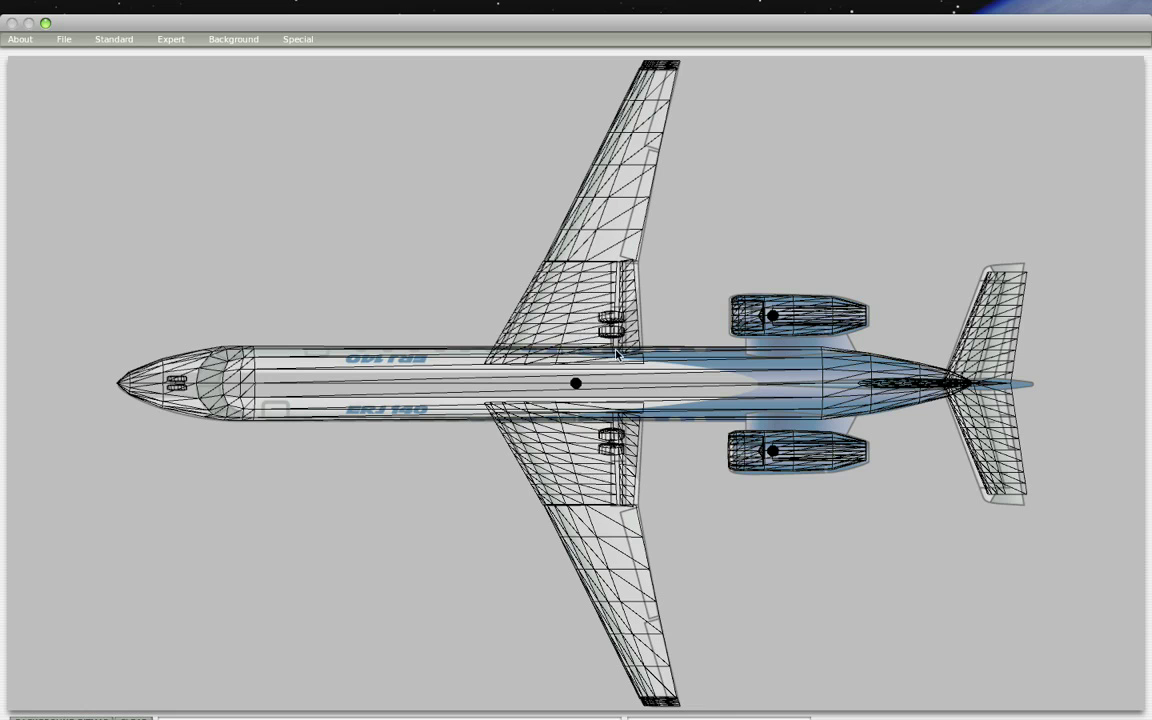
{"action": "left_click", "coordinate": [128, 40]}
Step: Adjust flap 1 tip chord ratio to 0.25 and speedbrake 1 chord ratios to 0.13 and 0.15
{"action": "left_click", "coordinate": [119, 190]}
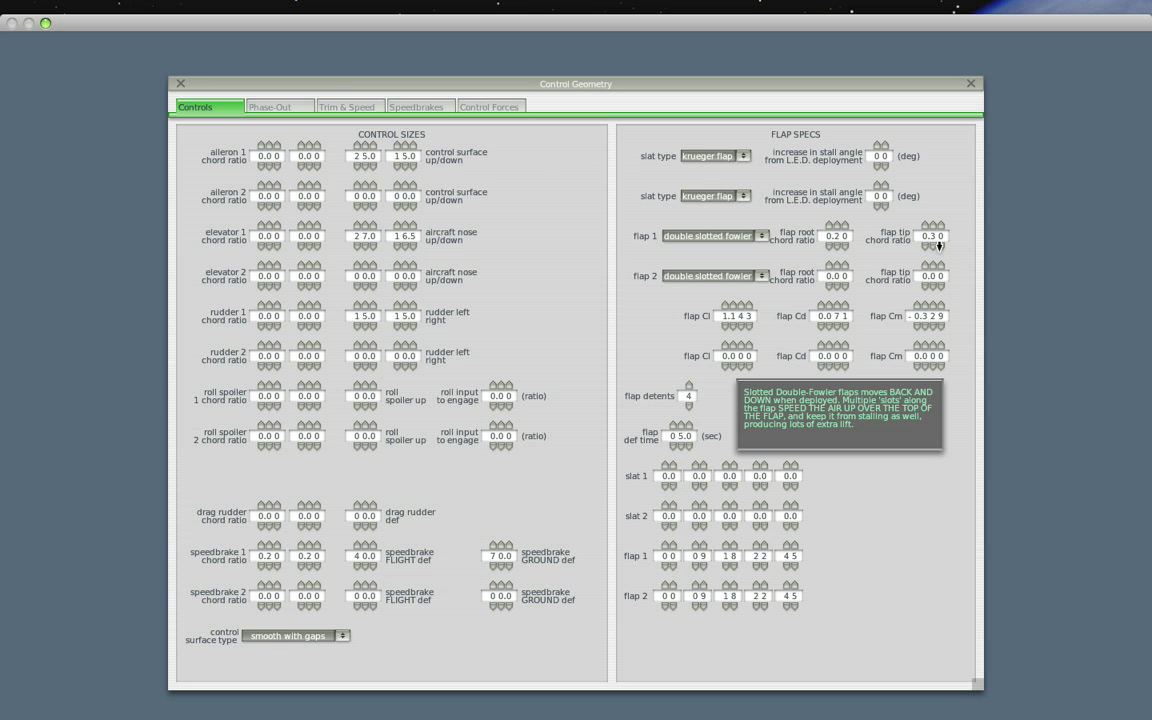
{"action": "left_click", "coordinate": [179, 84]}
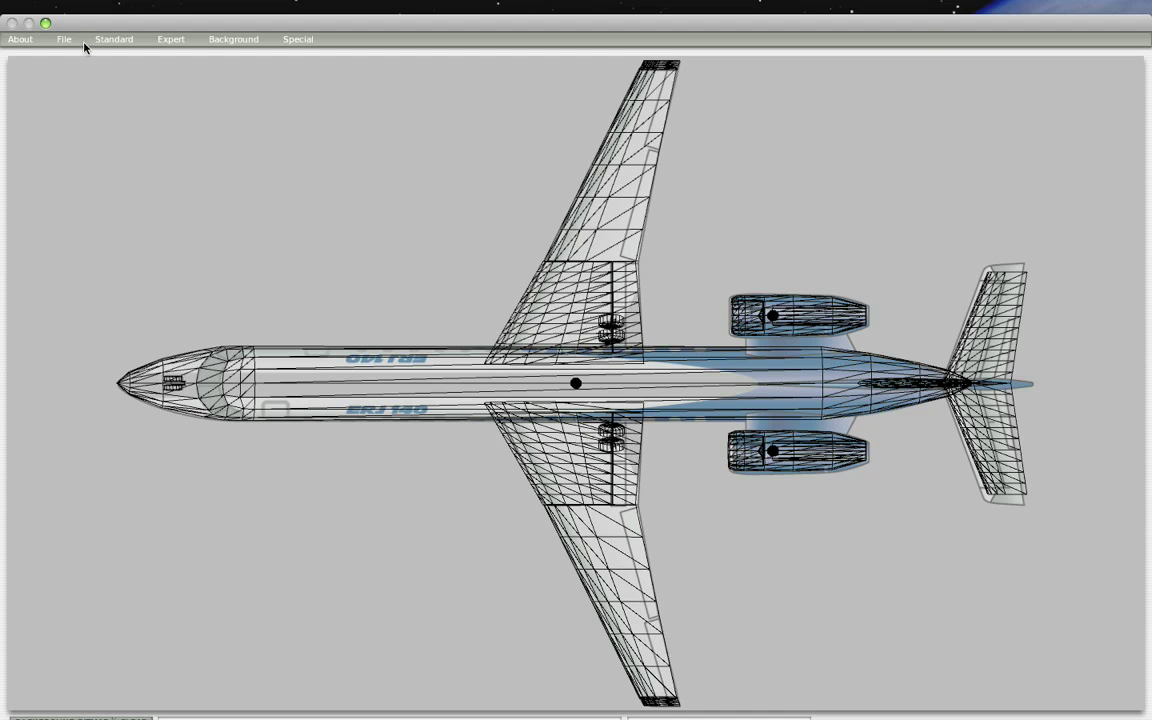
{"action": "left_click", "coordinate": [114, 39]}
{"action": "left_click", "coordinate": [154, 190]}
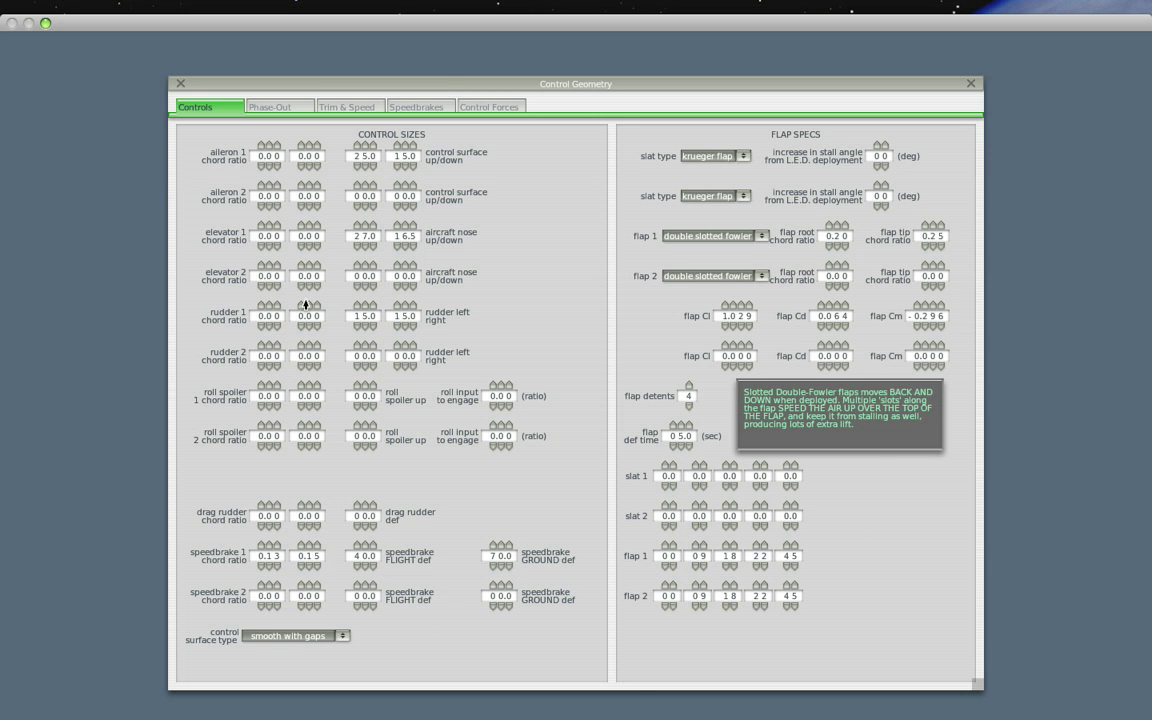
{"action": "left_click", "coordinate": [182, 85]}
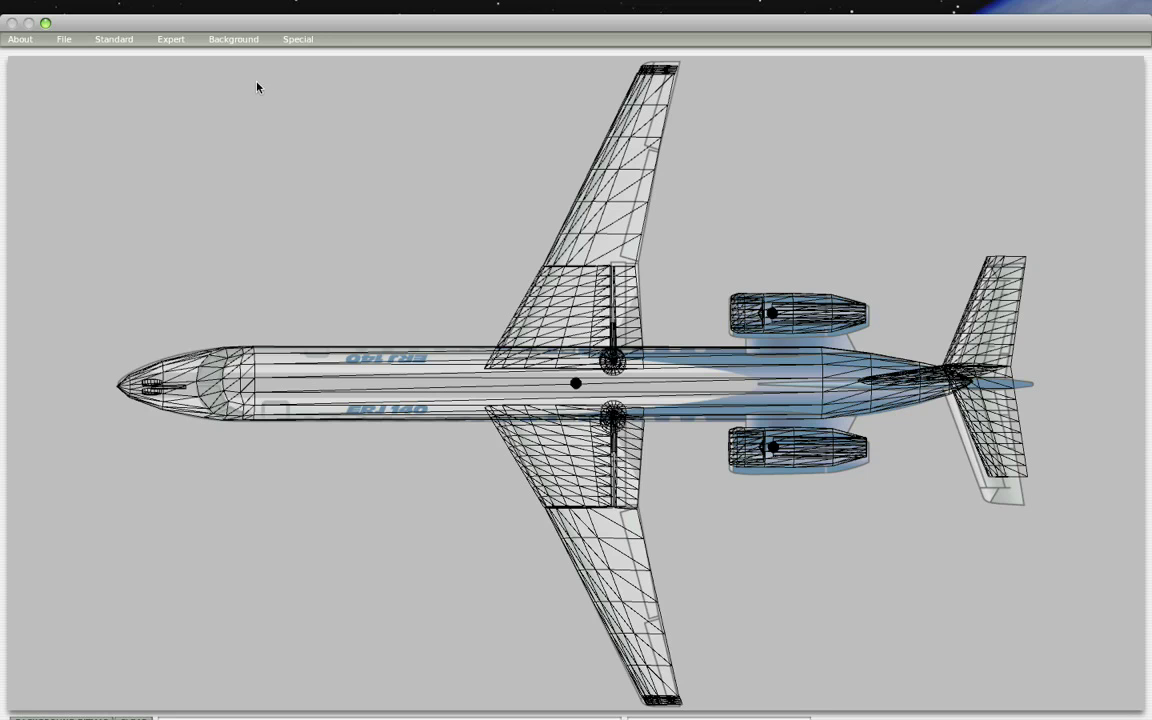
Step: On Wing 2, assign flap 1 to elements 1–3 and aileron 1 to elements 4–6
{"action": "left_click", "coordinate": [242, 42]}
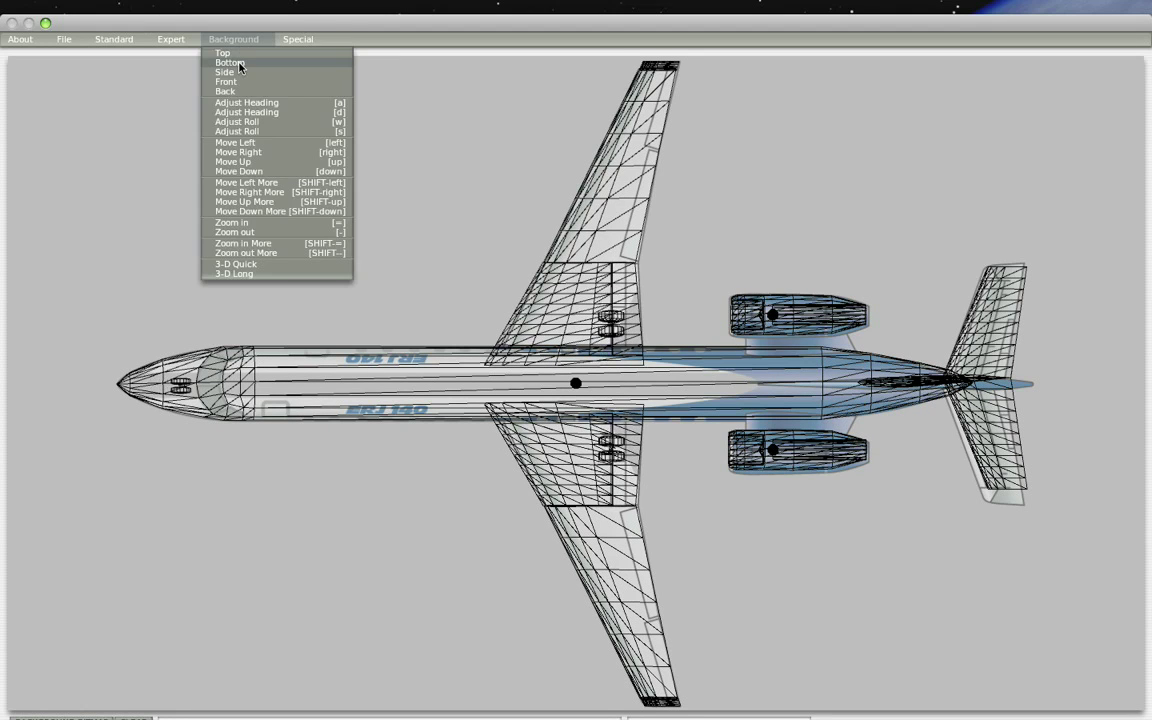
{"action": "left_click", "coordinate": [114, 39]}
{"action": "left_click", "coordinate": [136, 114]}
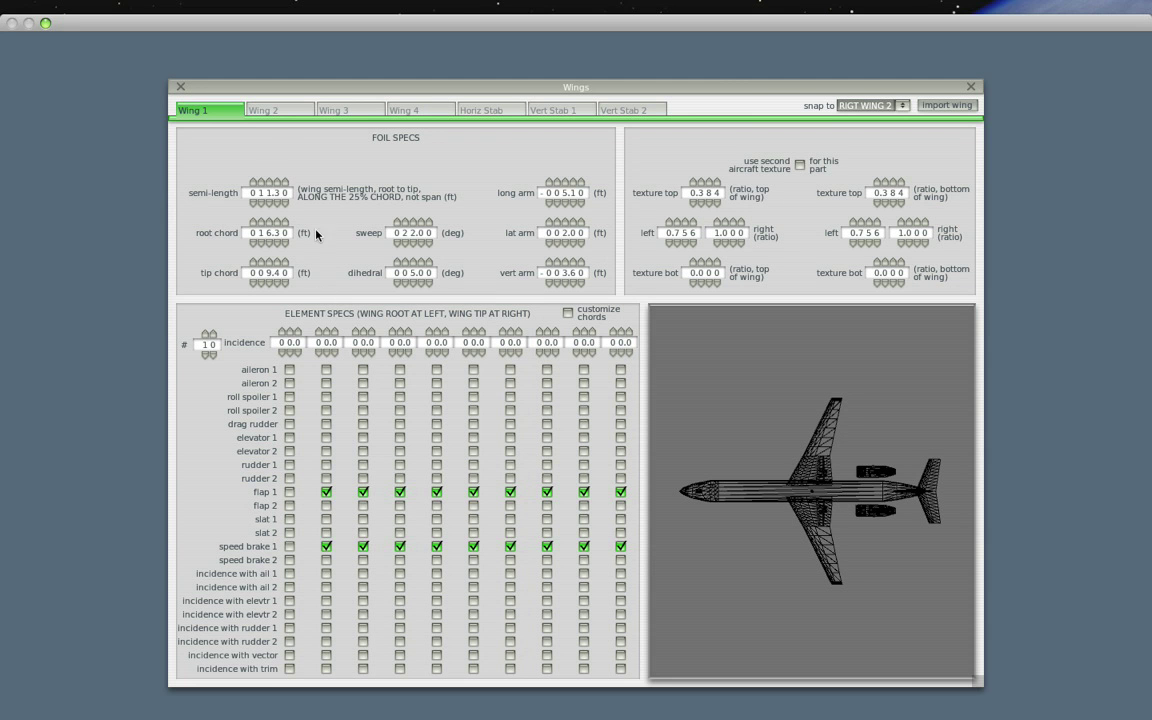
{"action": "left_click", "coordinate": [273, 112]}
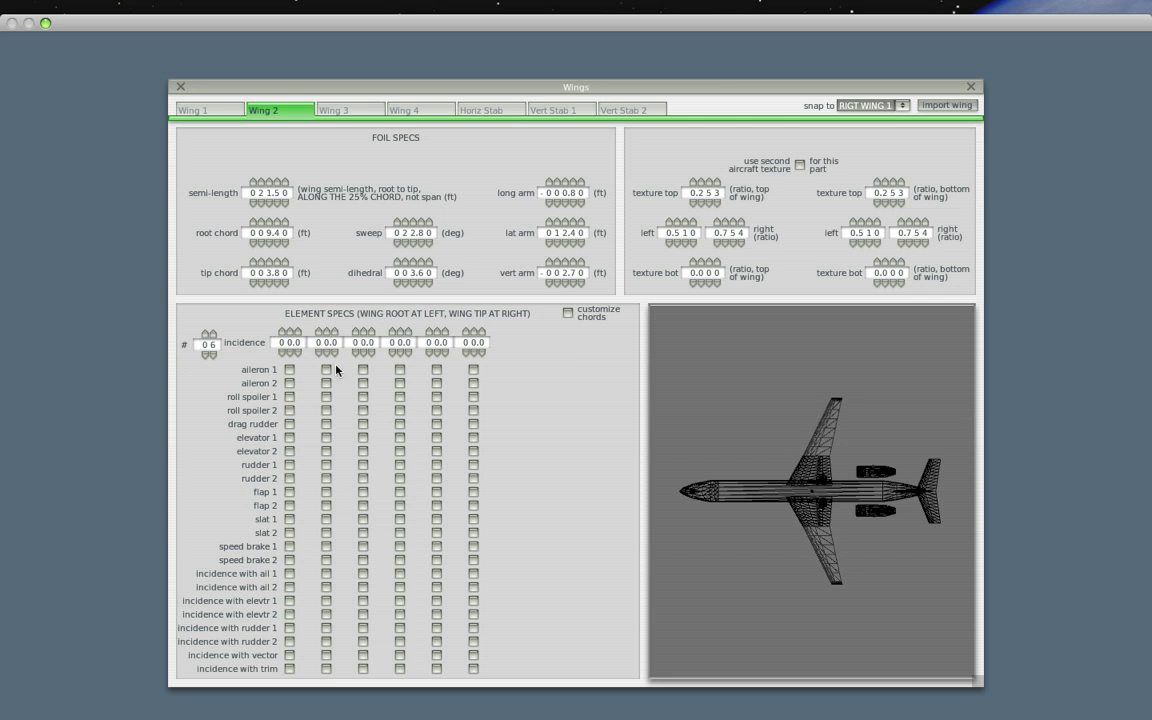
{"action": "left_click", "coordinate": [289, 492]}
{"action": "left_click", "coordinate": [326, 492]}
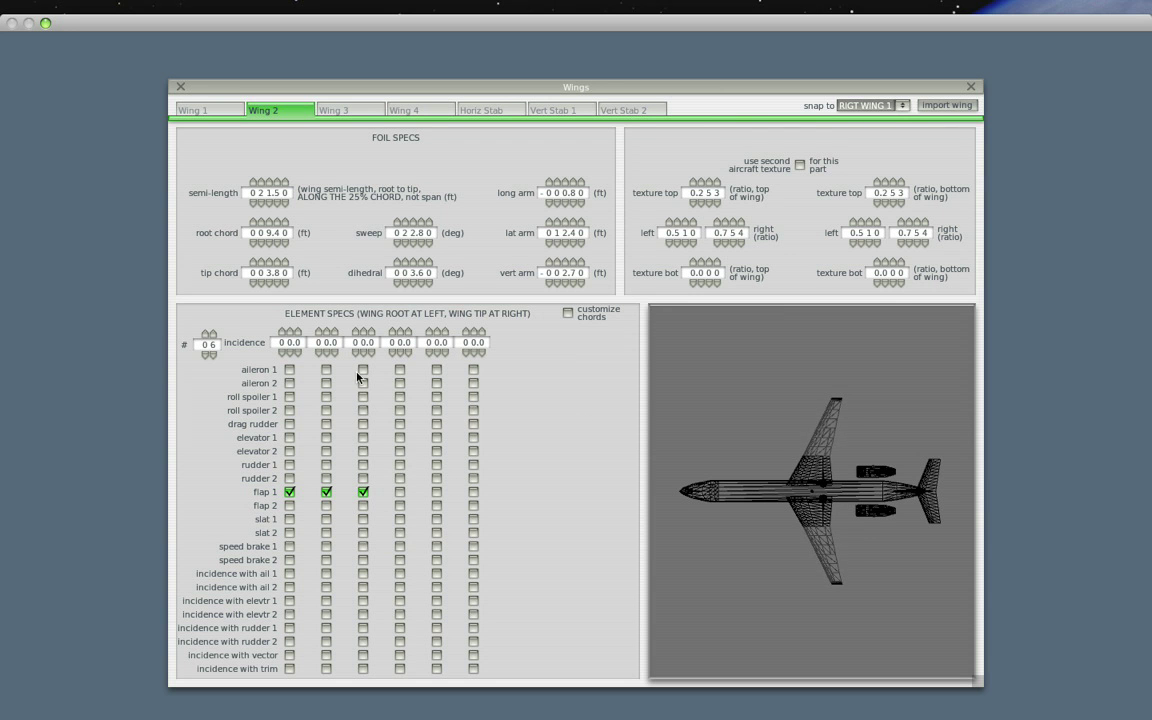
{"action": "left_click", "coordinate": [400, 370]}
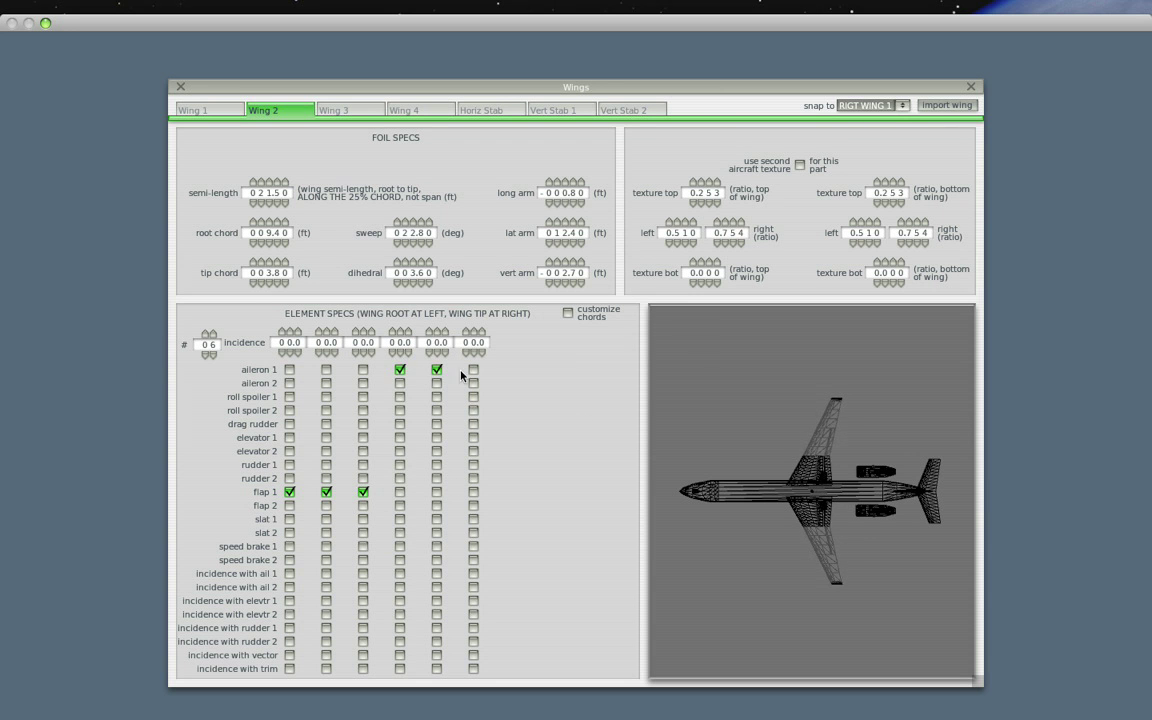
{"action": "left_click", "coordinate": [474, 370]}
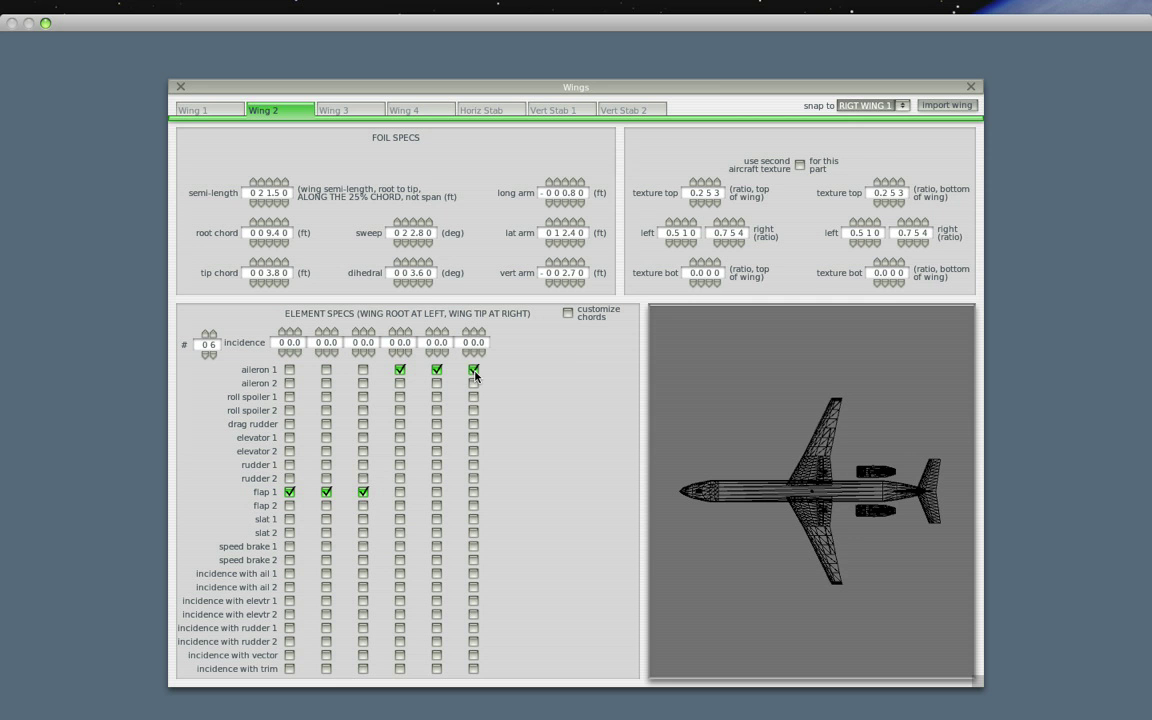
{"action": "left_click", "coordinate": [180, 86]}
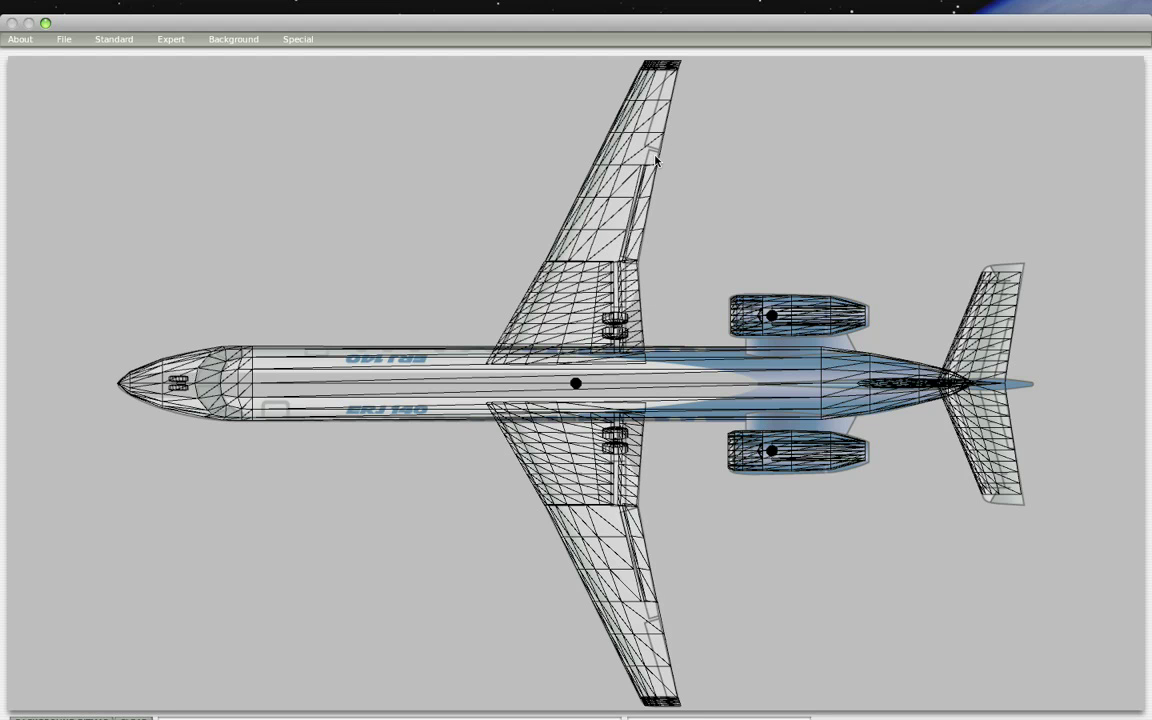
Step: Raise Wing 2 to 10 elements and move element 4 from aileron 1 to flap 1
{"action": "left_click", "coordinate": [114, 39]}
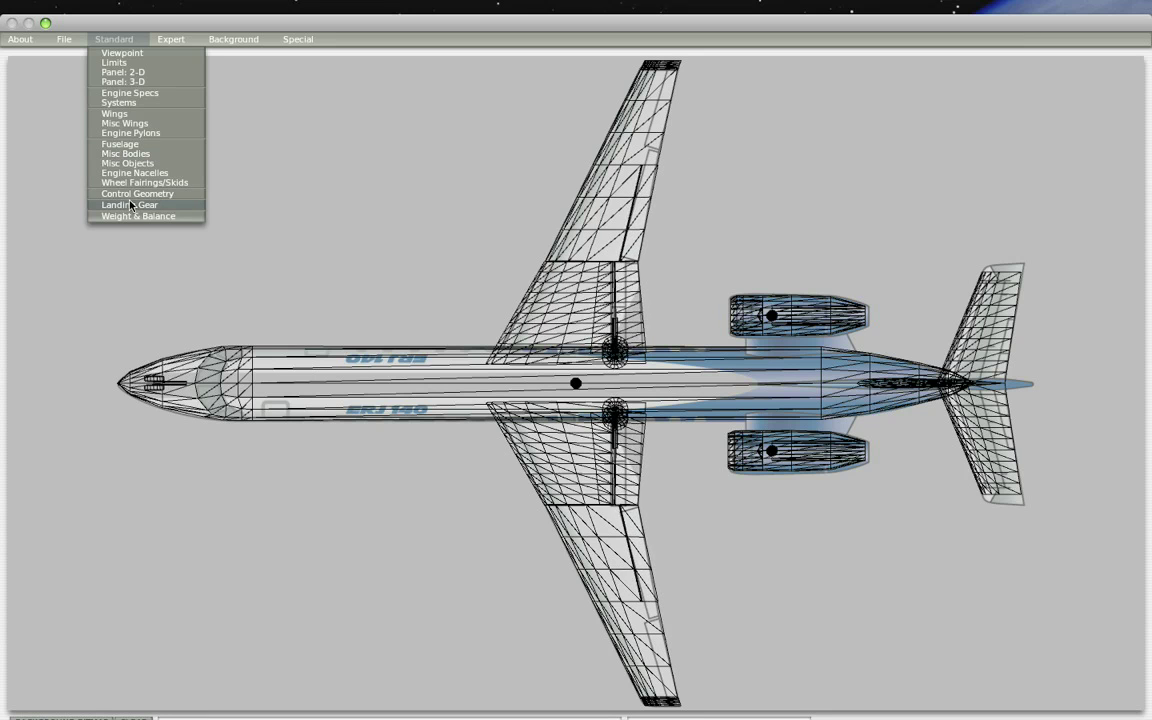
{"action": "left_click", "coordinate": [114, 113]}
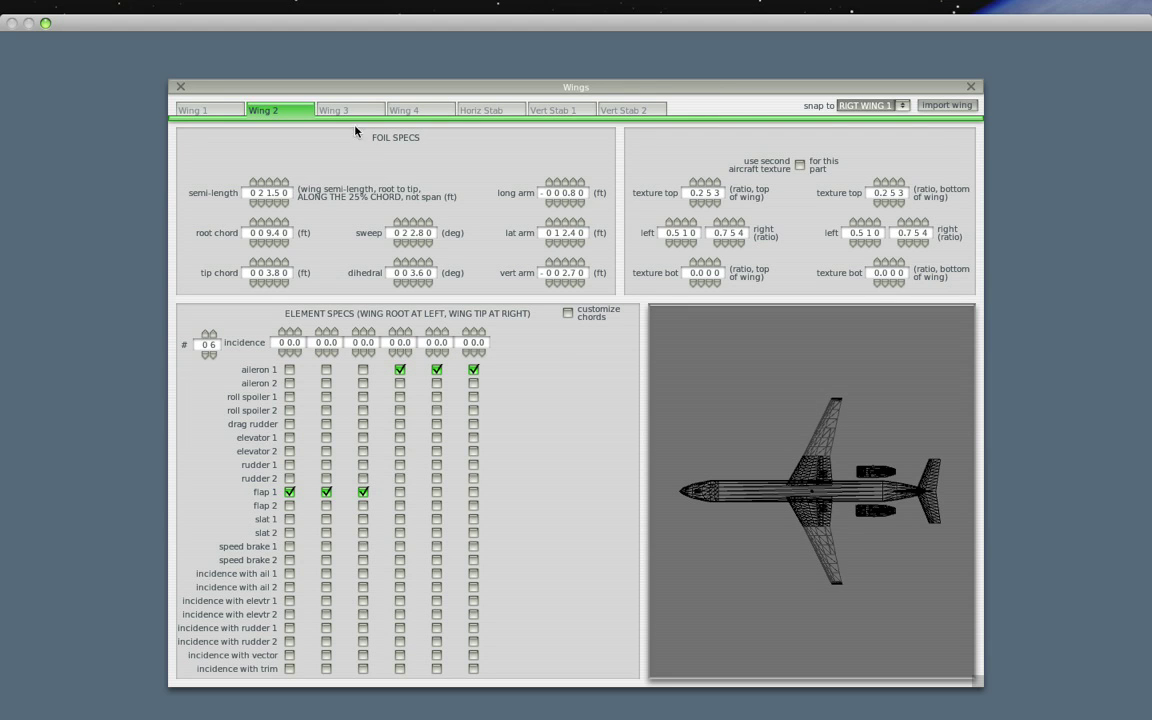
{"action": "left_click", "coordinate": [212, 333]}
{"action": "left_click", "coordinate": [212, 333]}
{"action": "left_click", "coordinate": [212, 333]}
{"action": "left_click", "coordinate": [212, 333]}
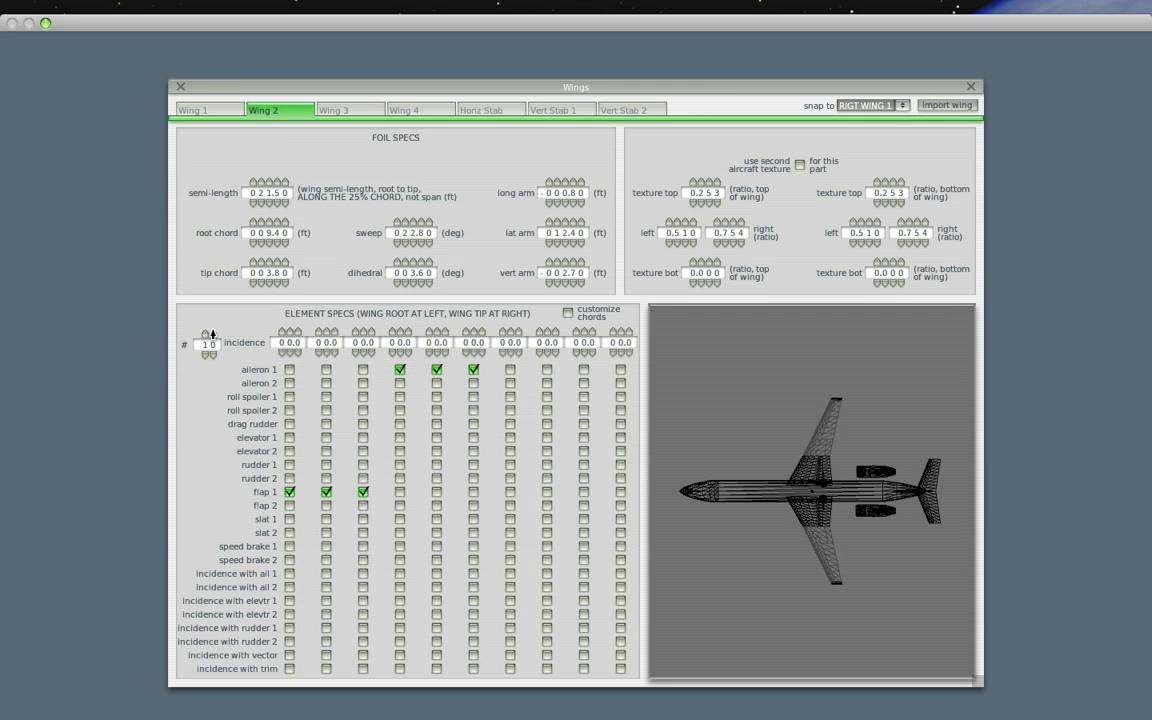
{"action": "left_click", "coordinate": [400, 369]}
{"action": "left_click", "coordinate": [400, 492]}
Step: Put aileron 1 on elements 7–10 and move elements 5 and 6 to flap 1
{"action": "left_click", "coordinate": [510, 369]}
{"action": "left_click", "coordinate": [547, 369]}
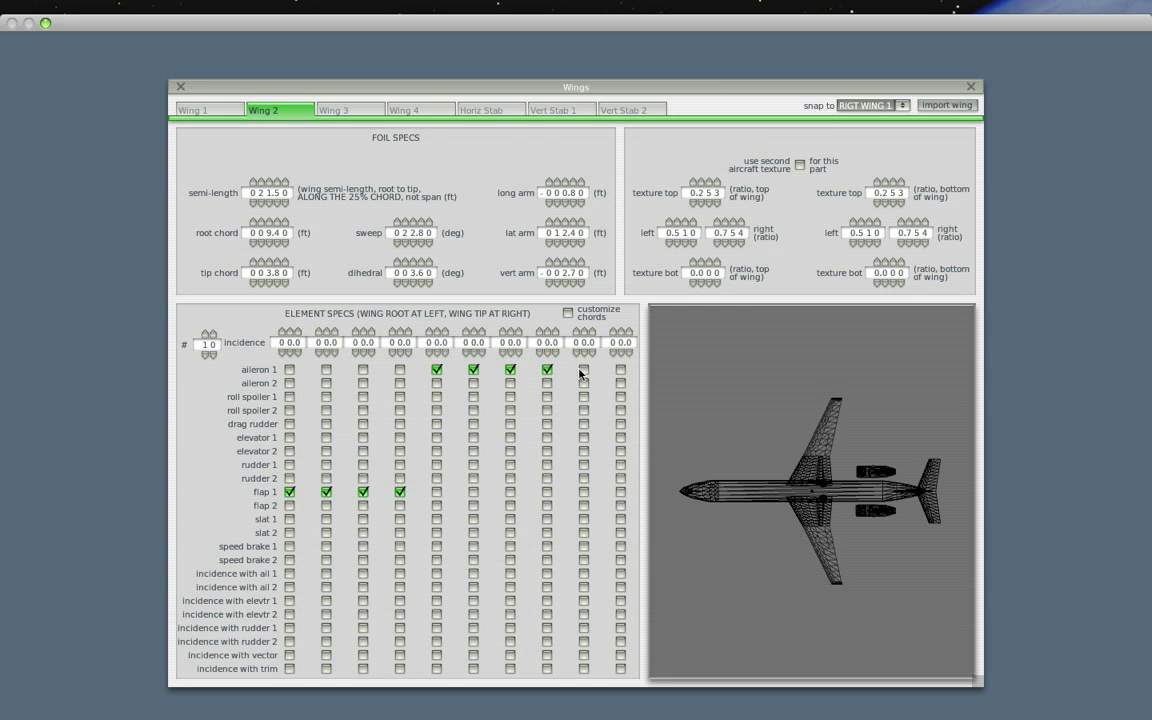
{"action": "left_click", "coordinate": [584, 369]}
{"action": "left_click", "coordinate": [621, 369]}
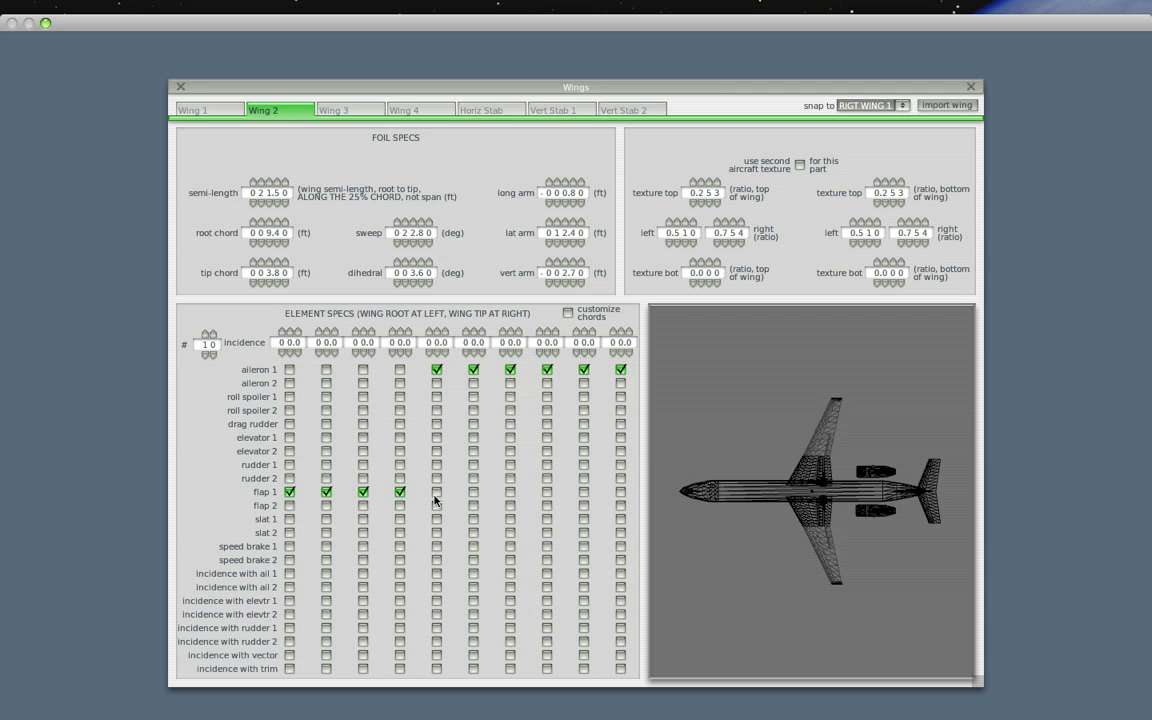
{"action": "left_click", "coordinate": [437, 369]}
{"action": "left_click", "coordinate": [437, 492]}
{"action": "left_click", "coordinate": [473, 369]}
{"action": "left_click", "coordinate": [473, 492]}
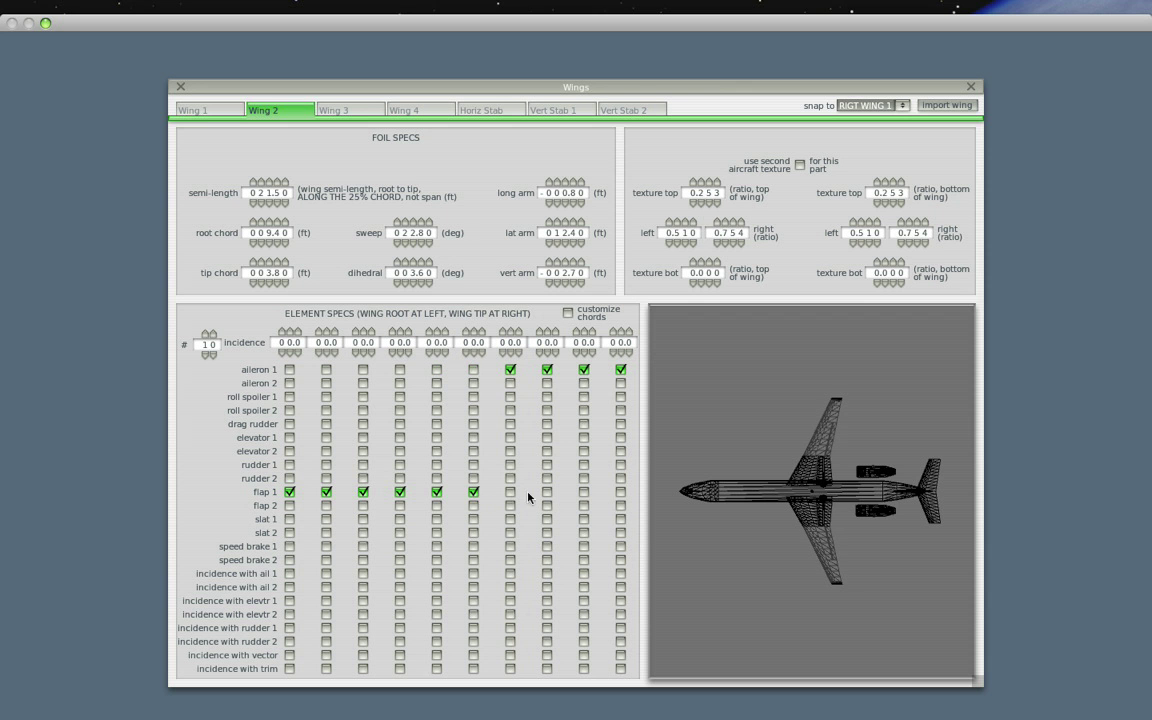
{"action": "left_click", "coordinate": [180, 86]}
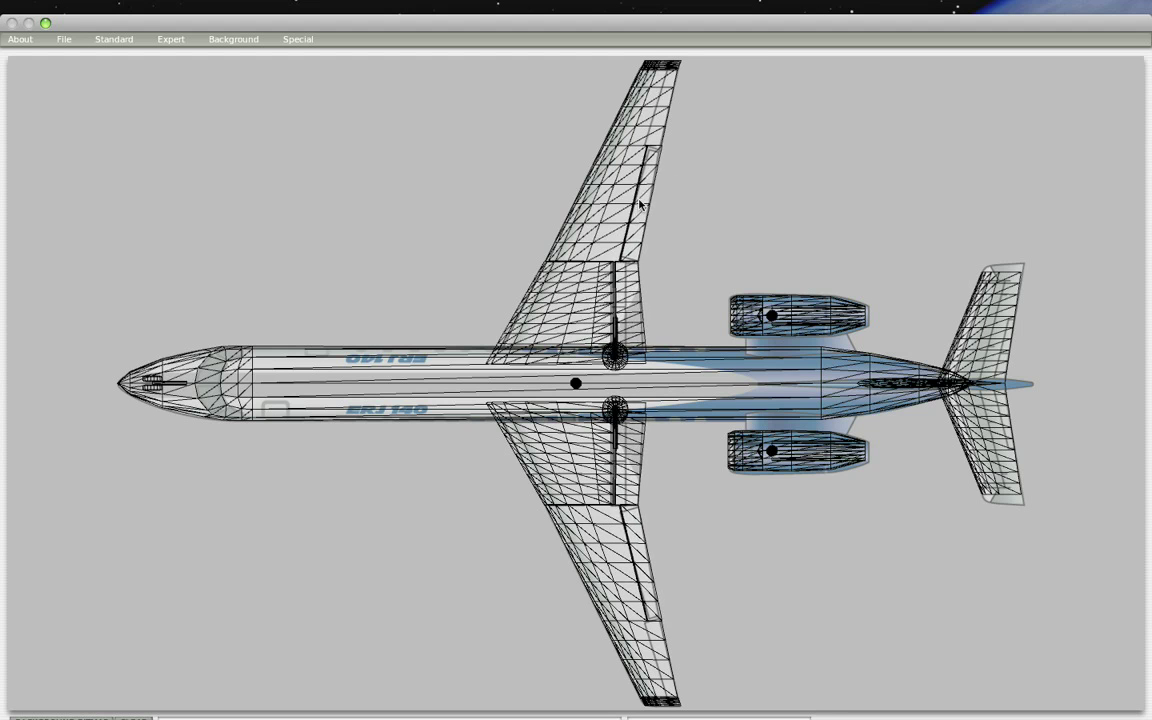
Step: Set flap 2's chord ratios to 0.15 at root and 0.12 at tip in Control Geometry
{"action": "left_click", "coordinate": [111, 42]}
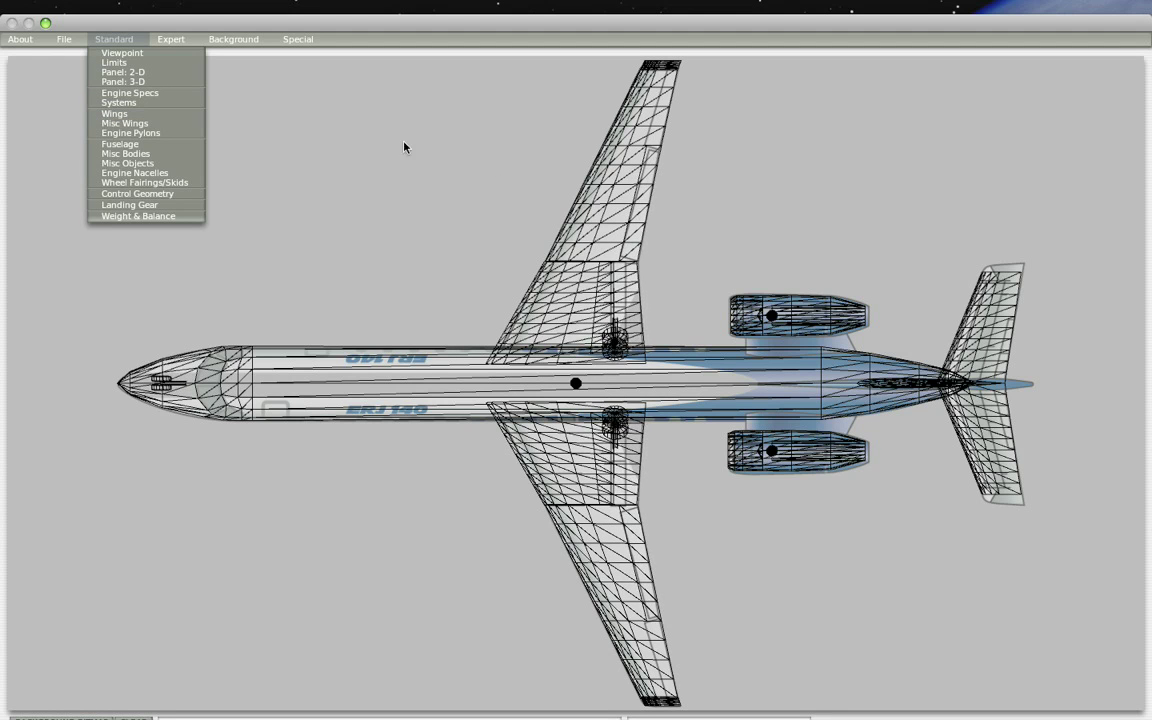
{"action": "left_click", "coordinate": [603, 147]}
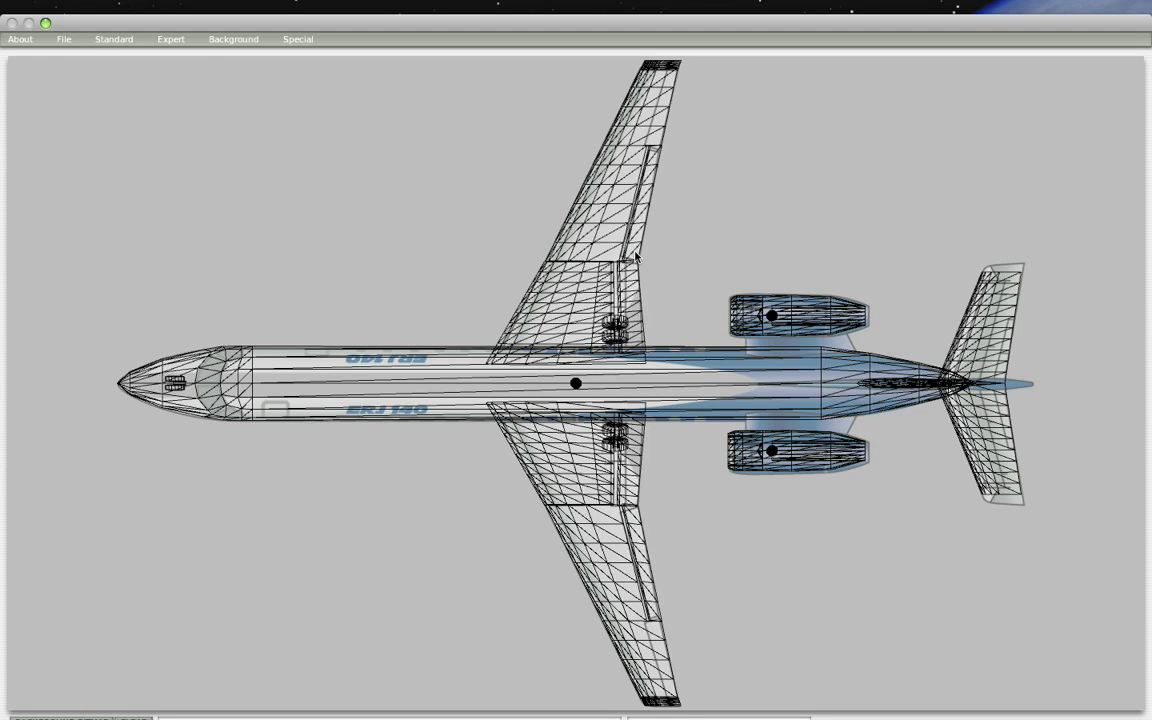
{"action": "left_click", "coordinate": [113, 39]}
{"action": "left_click", "coordinate": [123, 193]}
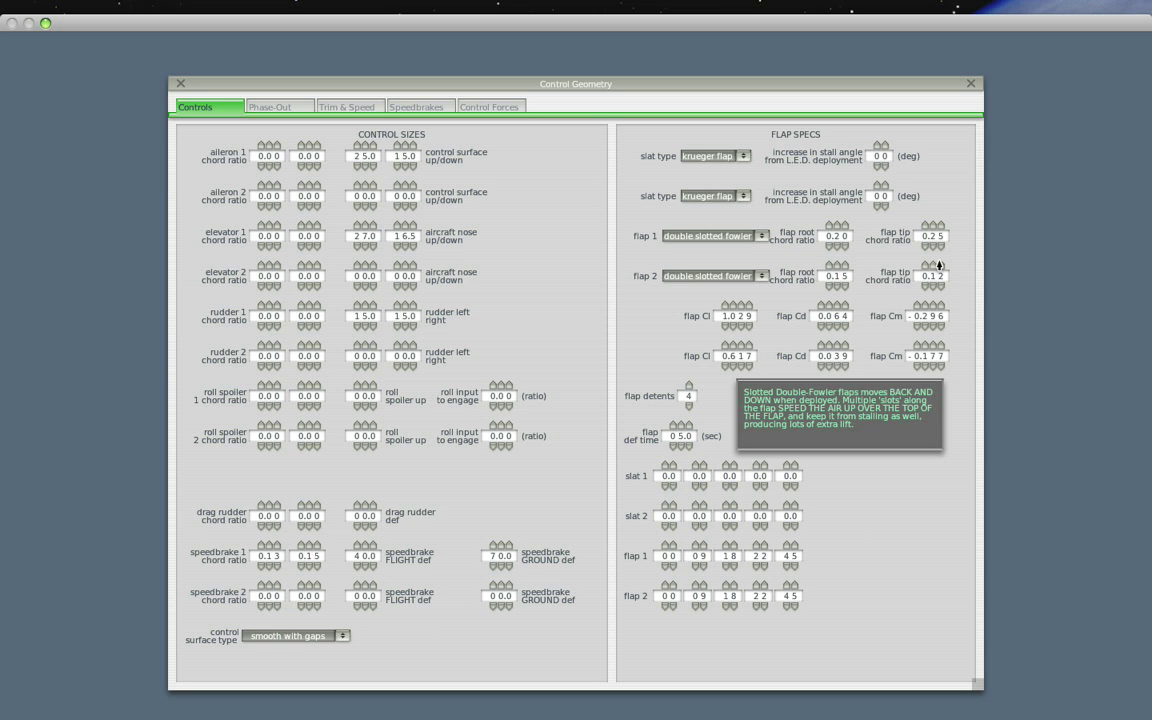
{"action": "left_click", "coordinate": [176, 85]}
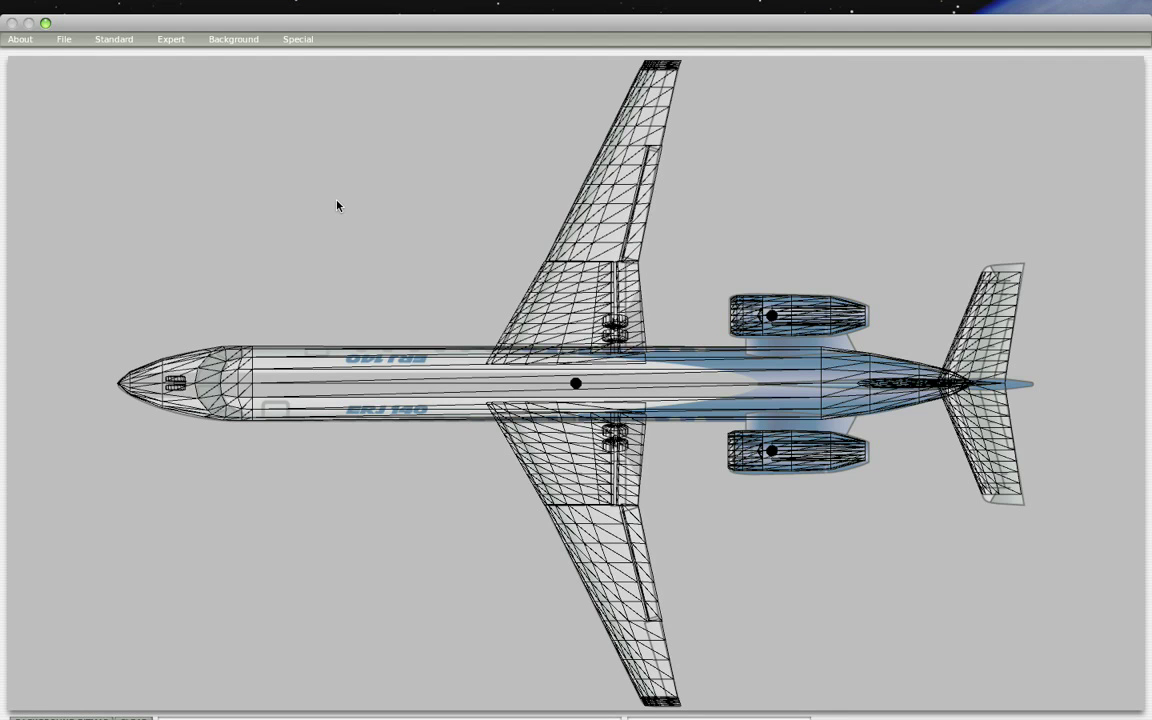
Step: Revise the control chord ratios in Control Geometry, bringing flap 2's tip to 0.15
{"action": "left_click", "coordinate": [118, 39]}
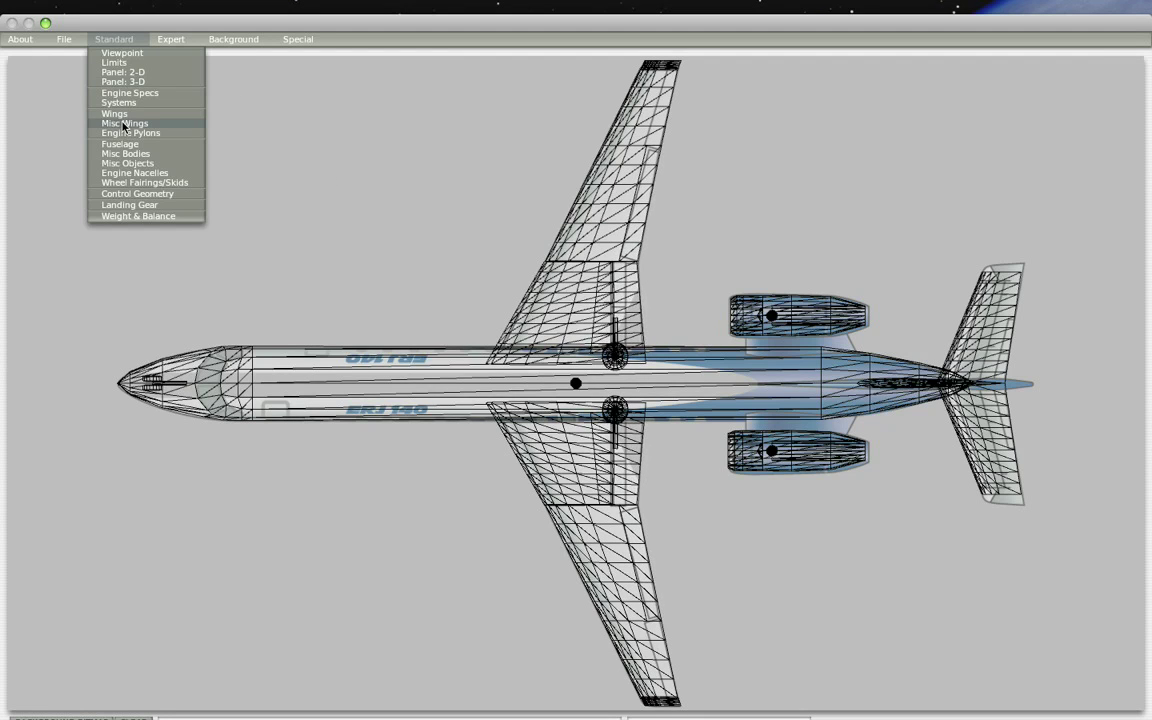
{"action": "left_click", "coordinate": [125, 193]}
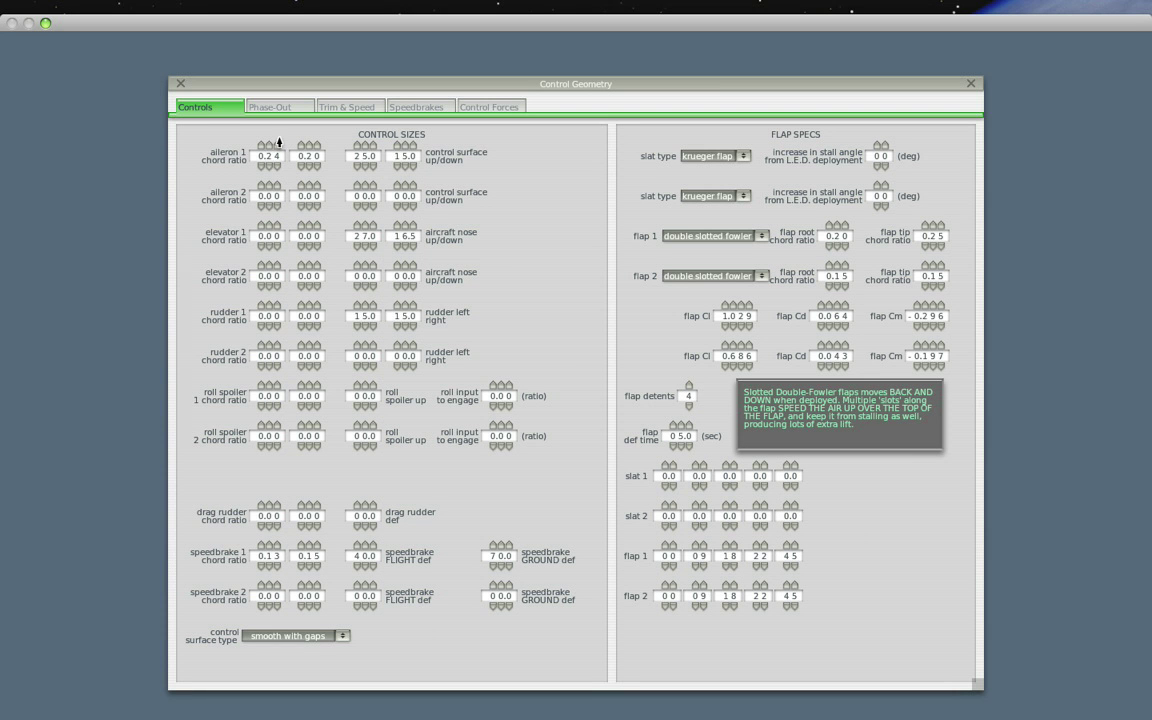
{"action": "left_click", "coordinate": [180, 86]}
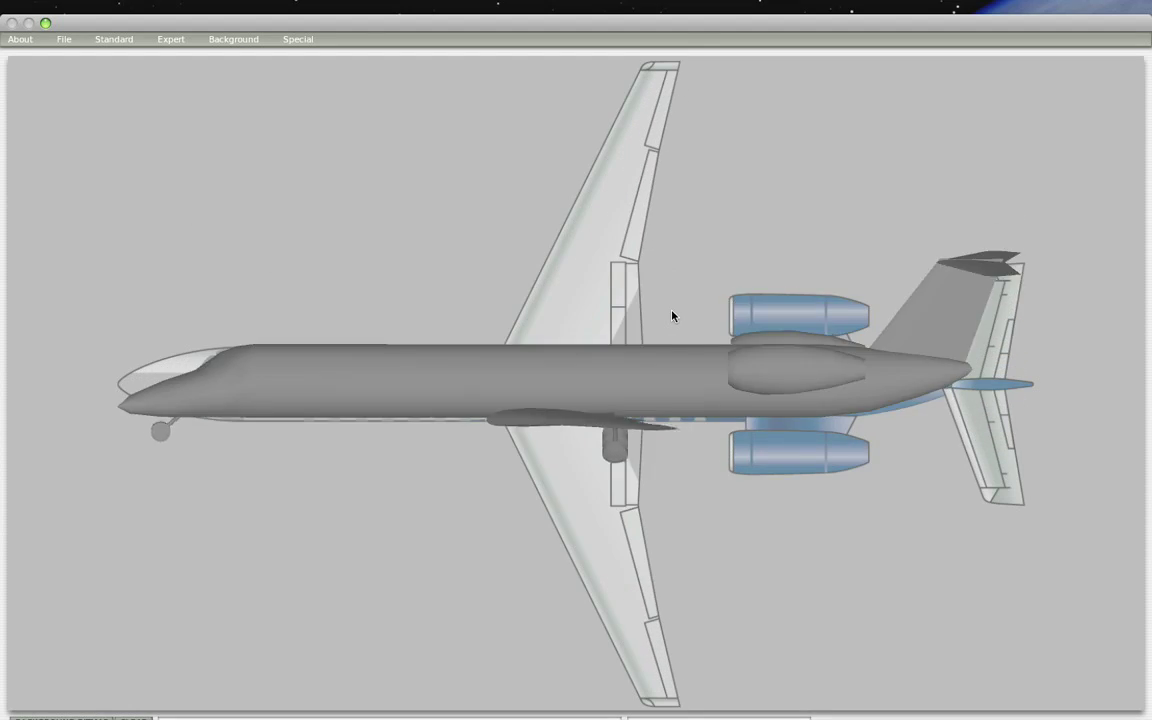
{"action": "left_click", "coordinate": [116, 40]}
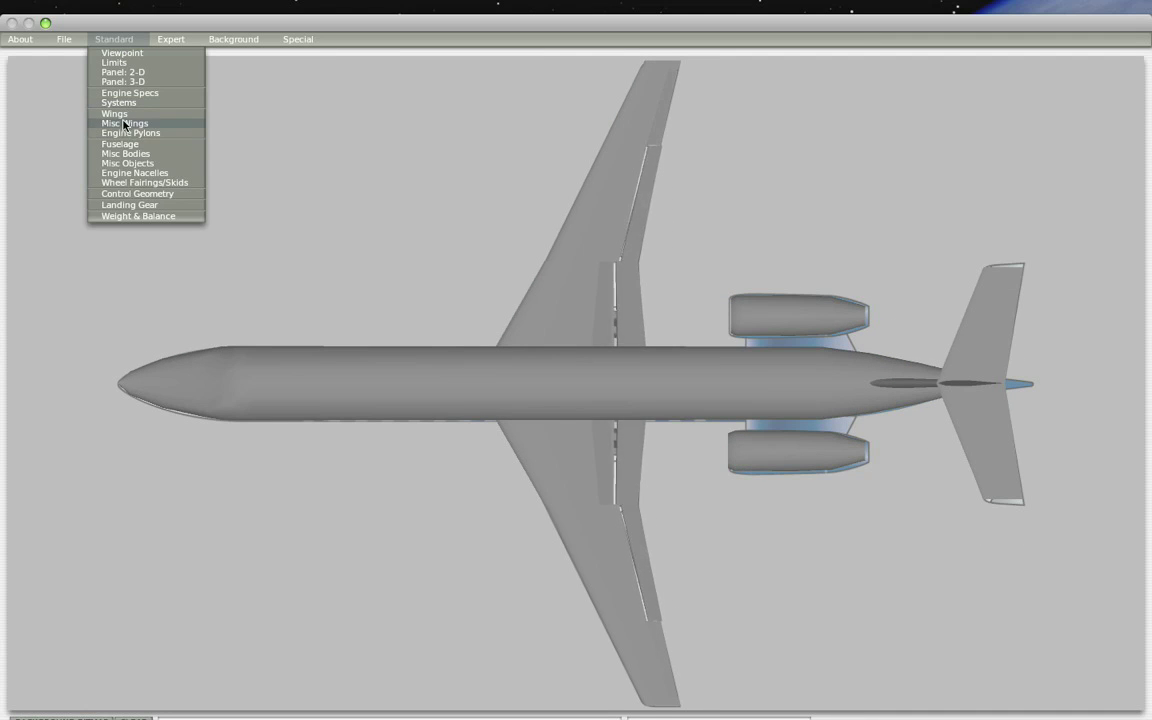
Step: Assign elevator 1 to horizontal stabilizer elements 2 through 10 in the Wings dialog
{"action": "left_click", "coordinate": [117, 114]}
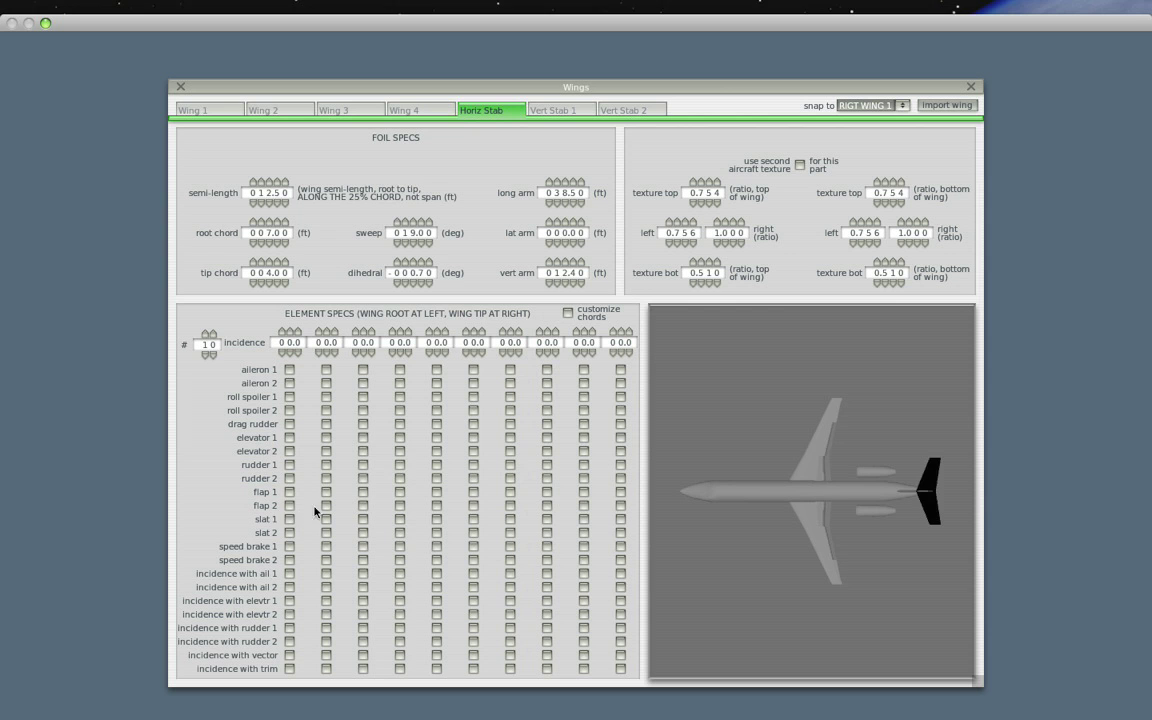
{"action": "left_click", "coordinate": [326, 437]}
{"action": "left_click", "coordinate": [363, 437]}
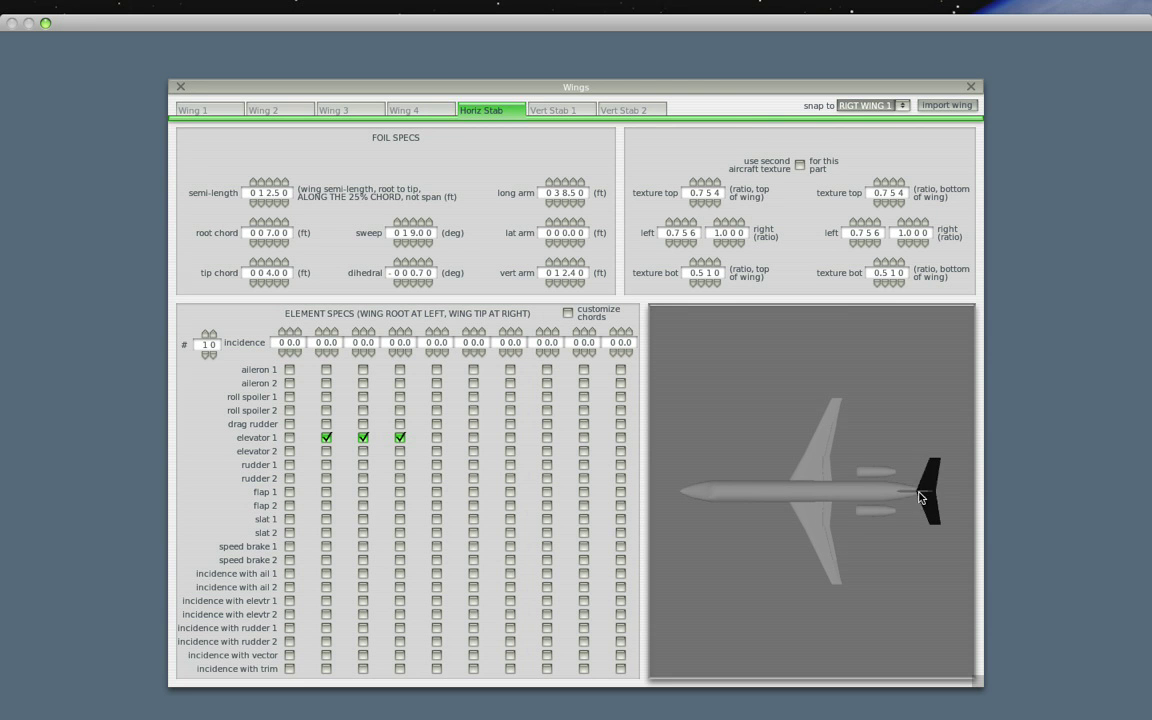
{"action": "left_click", "coordinate": [436, 439]}
{"action": "left_click", "coordinate": [473, 439]}
{"action": "left_click", "coordinate": [510, 439]}
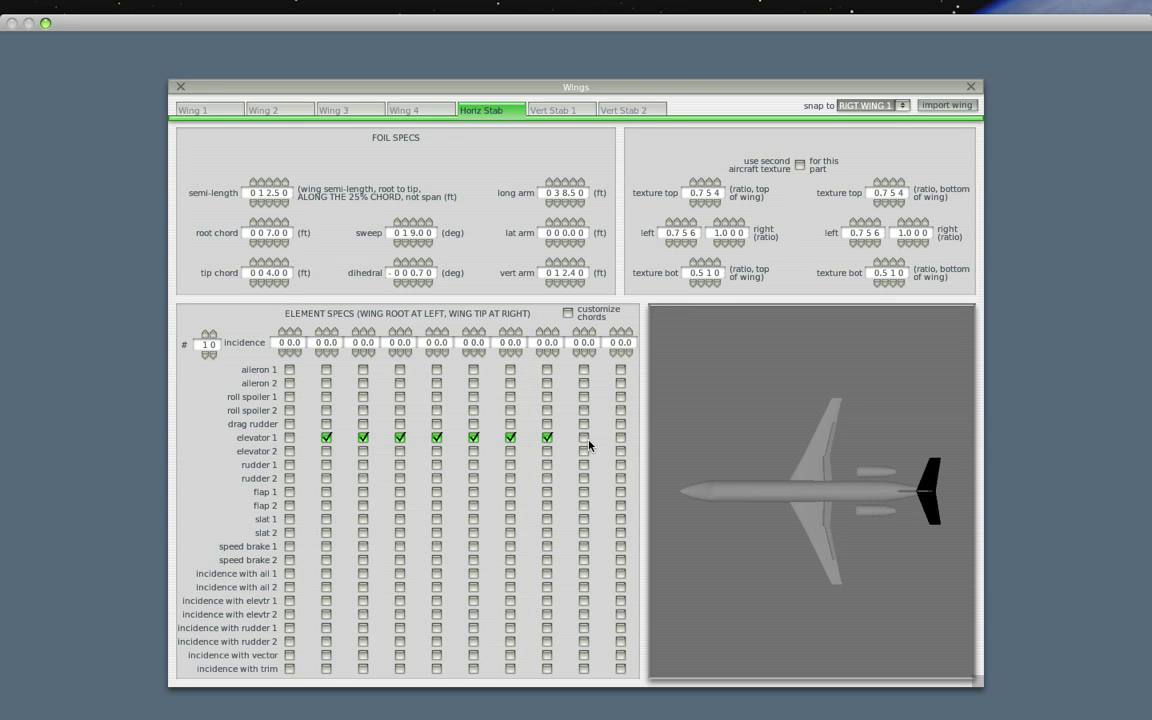
{"action": "left_click", "coordinate": [584, 439]}
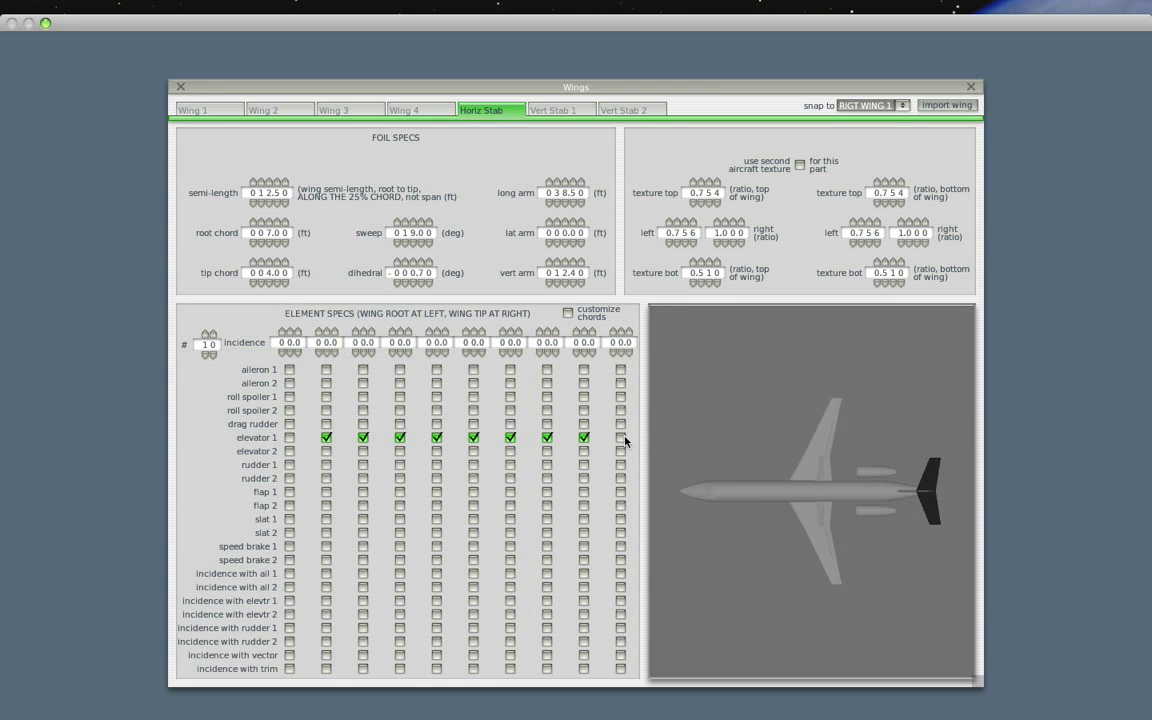
{"action": "left_click", "coordinate": [181, 88]}
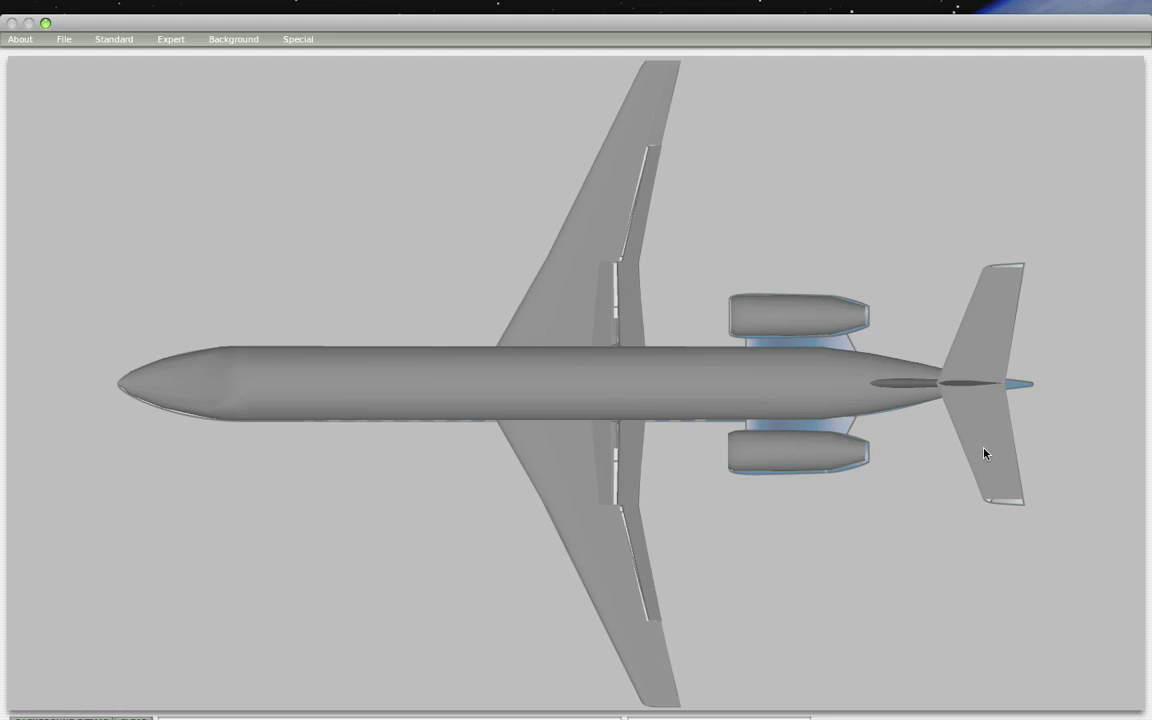
Step: Set elevator 1's root and tip chord ratios to 0.40 in Control Geometry
{"action": "left_click", "coordinate": [118, 39]}
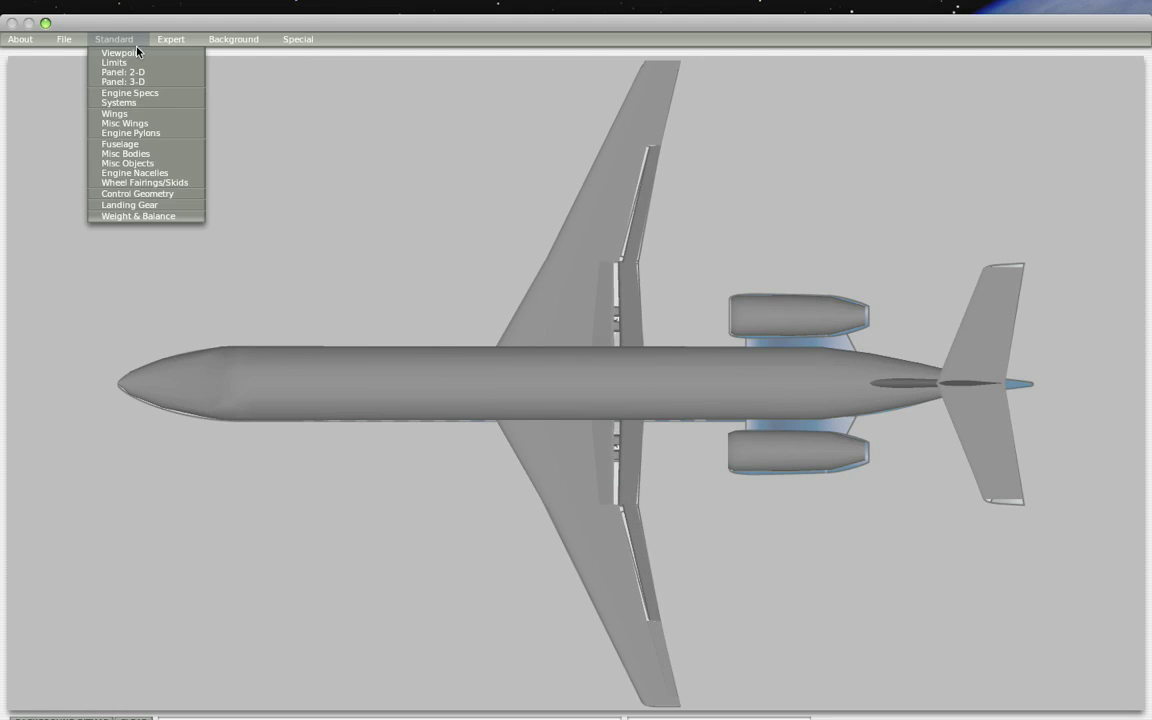
{"action": "left_click", "coordinate": [140, 193]}
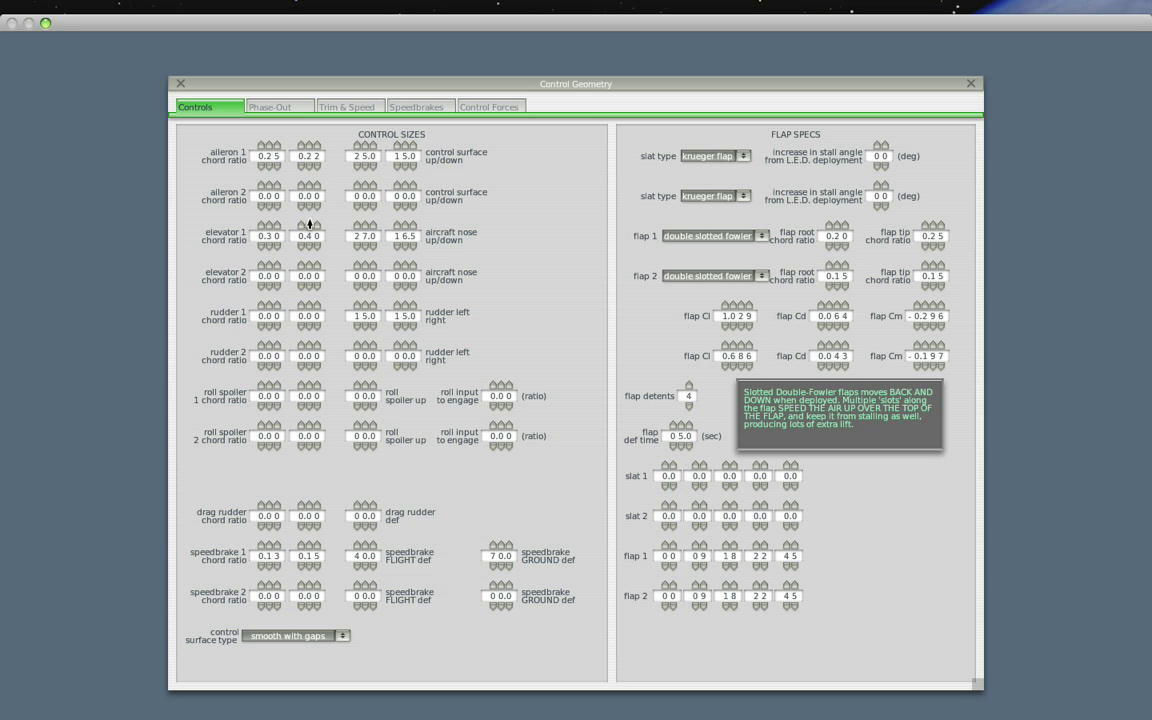
{"action": "left_click", "coordinate": [180, 84]}
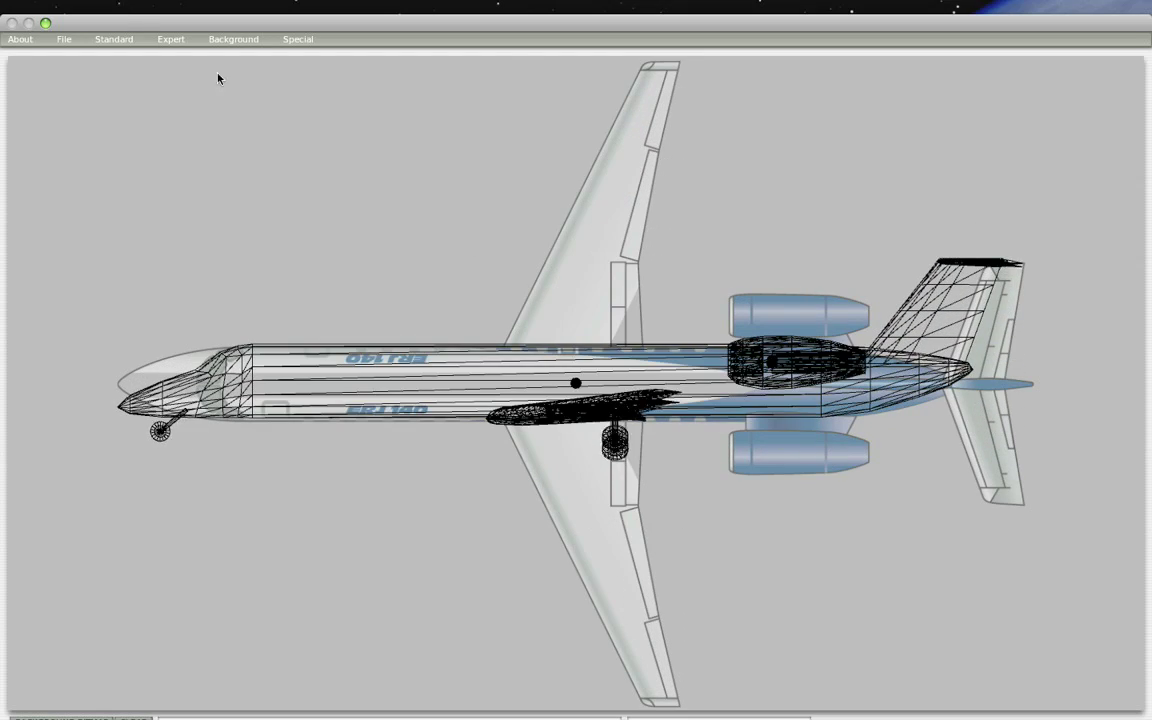
Step: Show a side view and assign rudder 1 to Vert Stab 2 elements 1 through 4
{"action": "left_click", "coordinate": [298, 39]}
{"action": "left_click", "coordinate": [360, 246]}
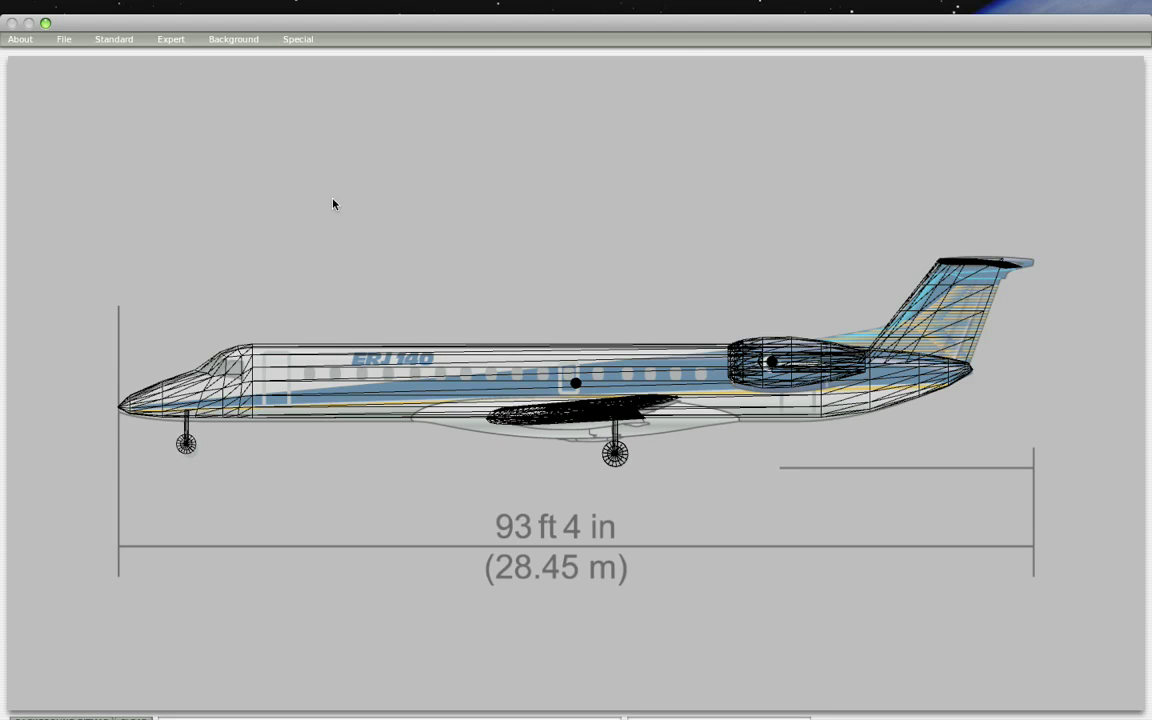
{"action": "left_click", "coordinate": [114, 39]}
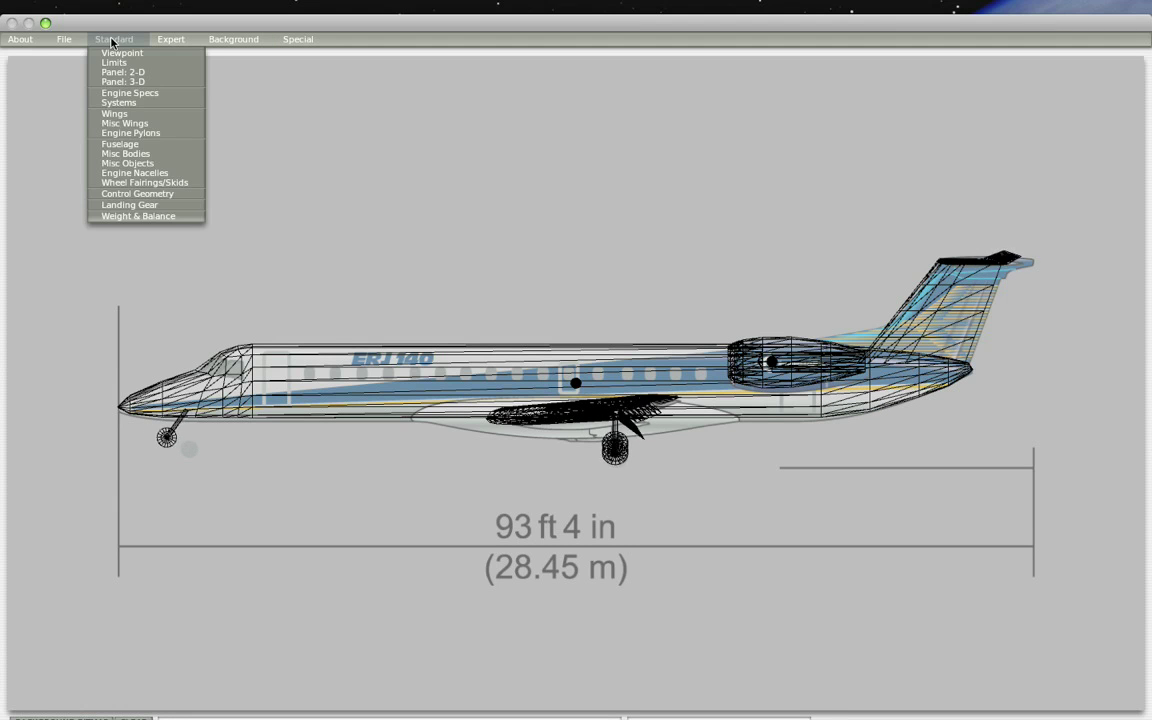
{"action": "left_click", "coordinate": [114, 114]}
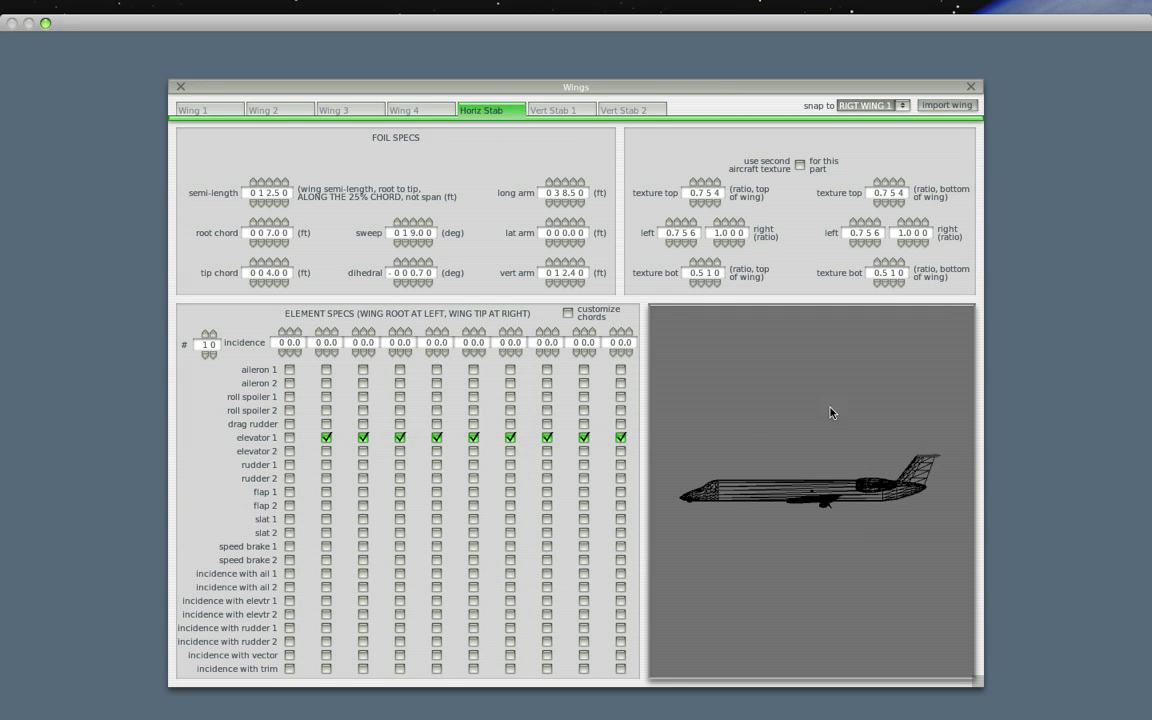
{"action": "left_click", "coordinate": [627, 110]}
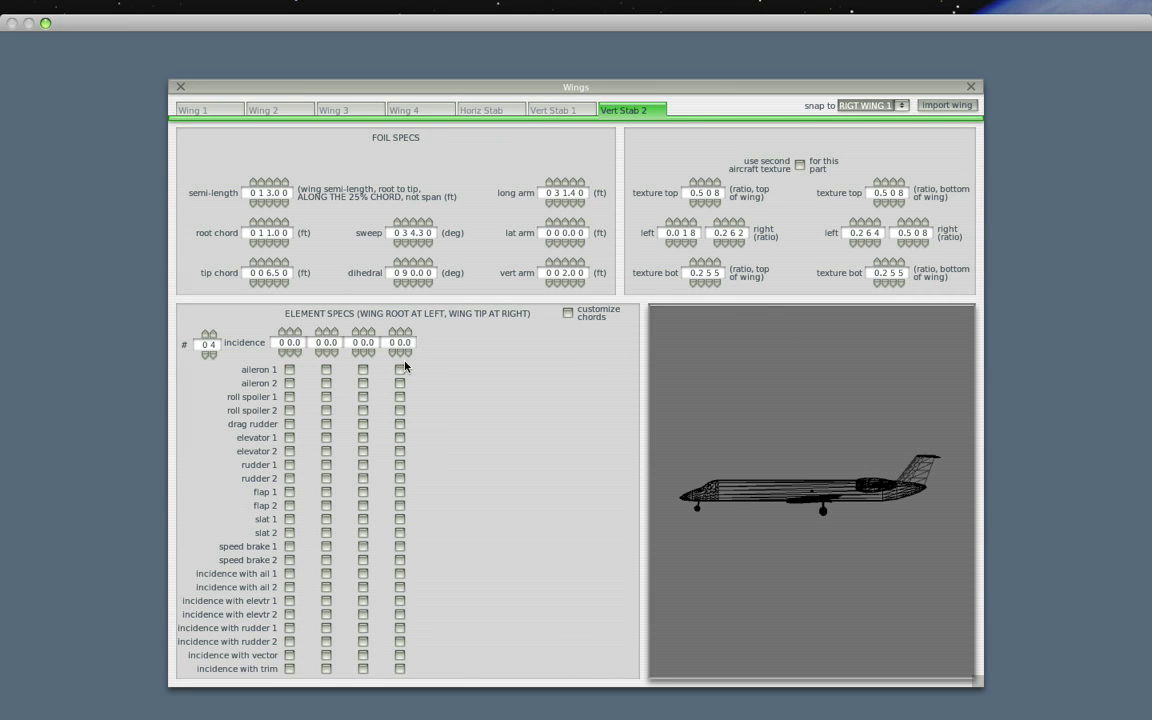
{"action": "left_click", "coordinate": [289, 465]}
{"action": "left_click", "coordinate": [326, 465]}
{"action": "left_click", "coordinate": [363, 465]}
{"action": "left_click", "coordinate": [400, 465]}
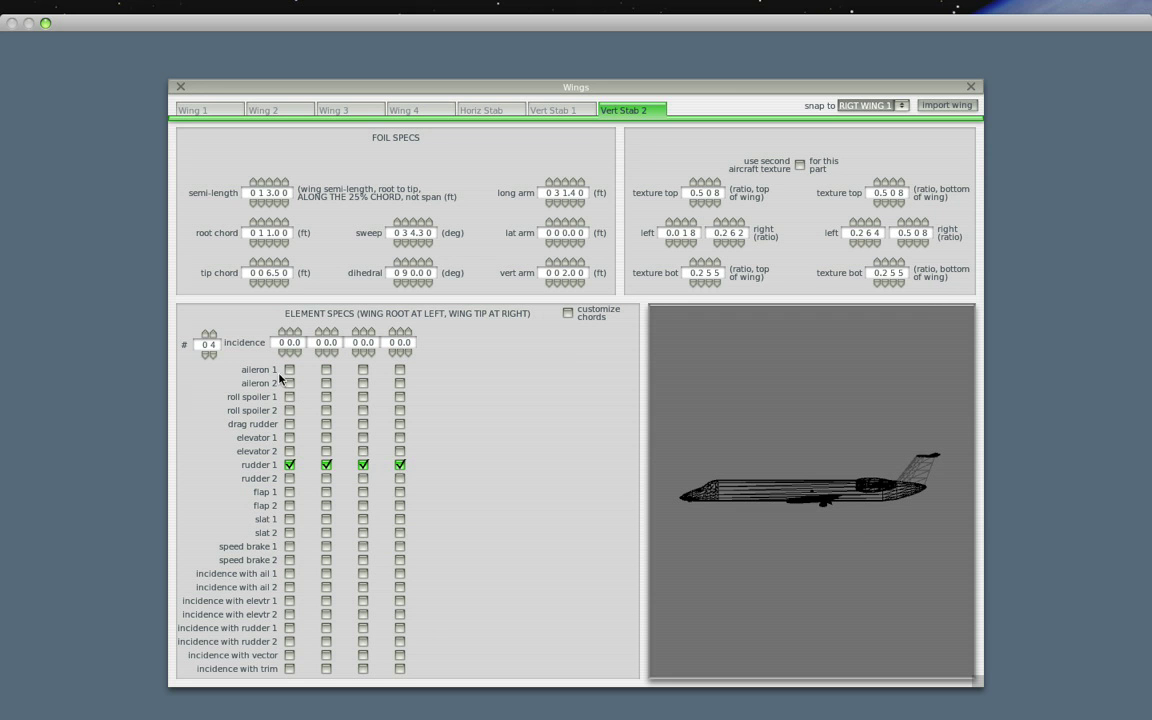
Step: Raise Vert Stab 2 to 9 elements and assign rudder 1 to elements 5 through 8
{"action": "left_click", "coordinate": [213, 333]}
{"action": "left_click", "coordinate": [213, 333]}
{"action": "left_click", "coordinate": [213, 333]}
{"action": "left_click", "coordinate": [213, 333]}
{"action": "left_click", "coordinate": [213, 333]}
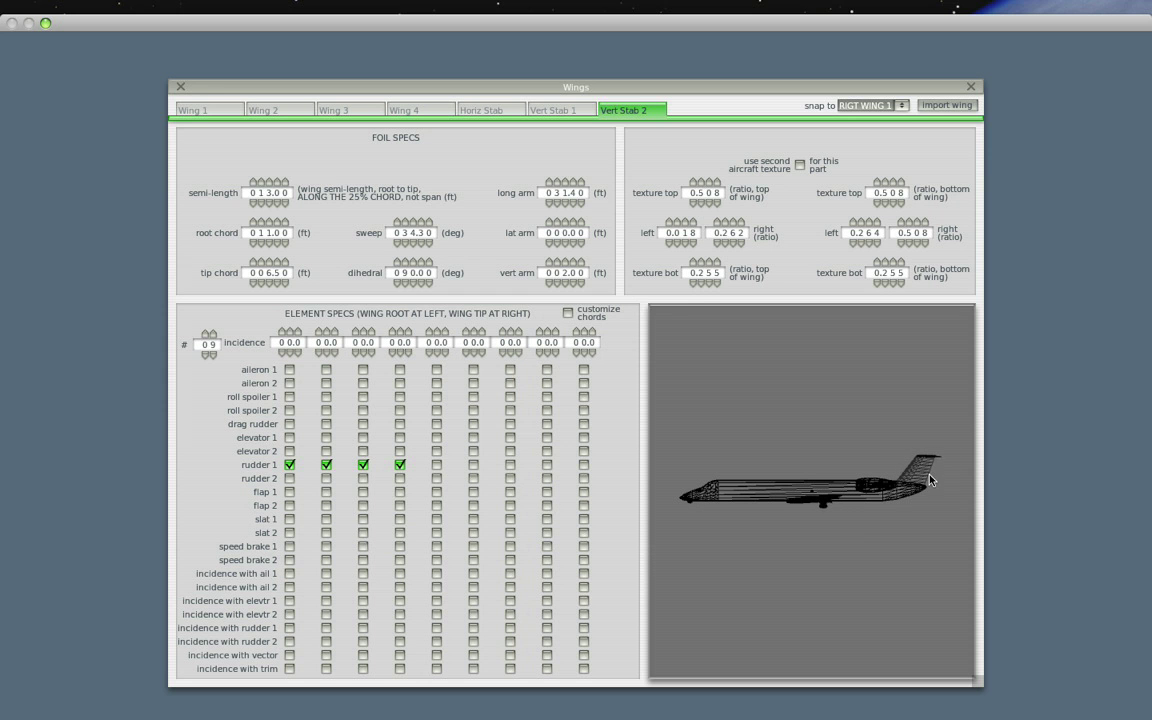
{"action": "left_click", "coordinate": [436, 465]}
{"action": "left_click", "coordinate": [473, 465]}
{"action": "left_click", "coordinate": [510, 465]}
{"action": "left_click", "coordinate": [547, 466]}
{"action": "left_click", "coordinate": [180, 86]}
{"action": "left_click", "coordinate": [114, 39]}
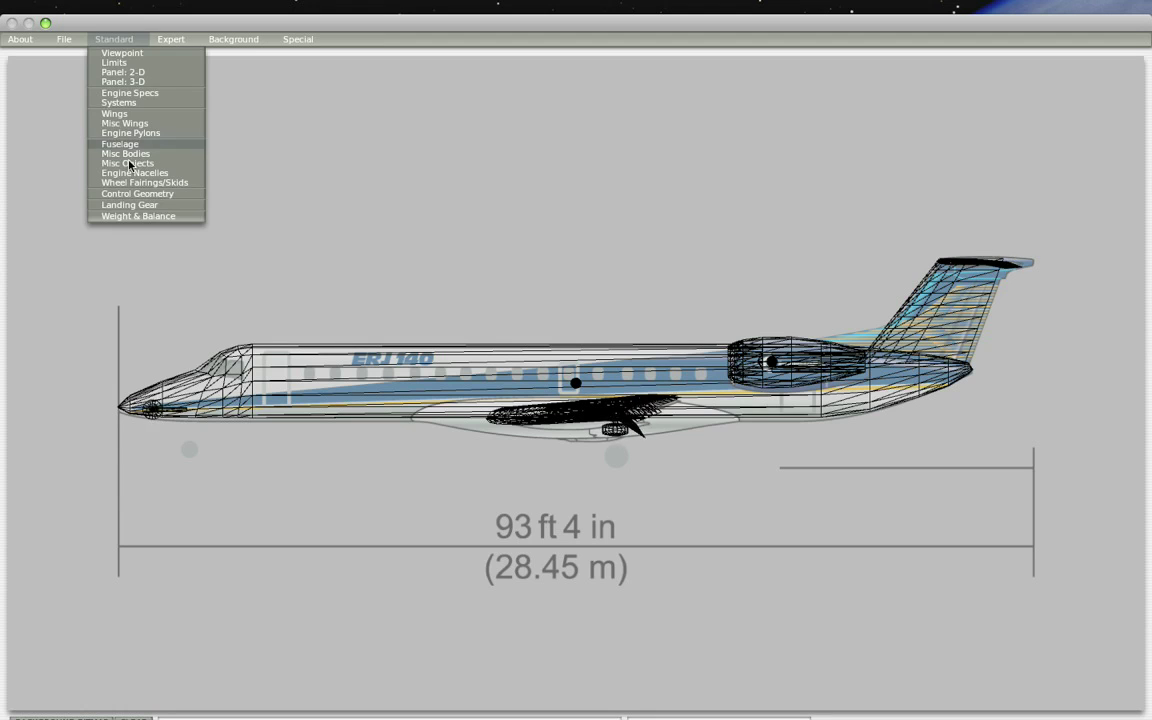
Step: Raise rudder 1's second chord ratio by two increments in Control Geometry
{"action": "left_click", "coordinate": [137, 193]}
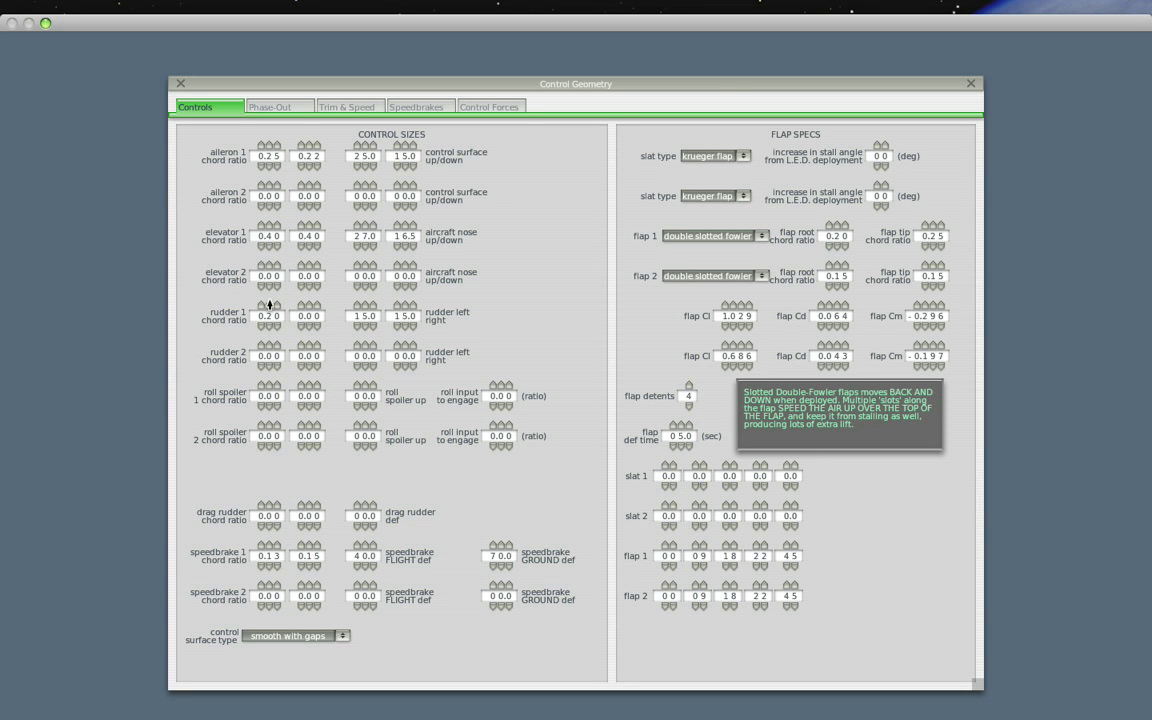
{"action": "left_click", "coordinate": [309, 304]}
{"action": "left_click", "coordinate": [309, 304]}
{"action": "left_click", "coordinate": [181, 85]}
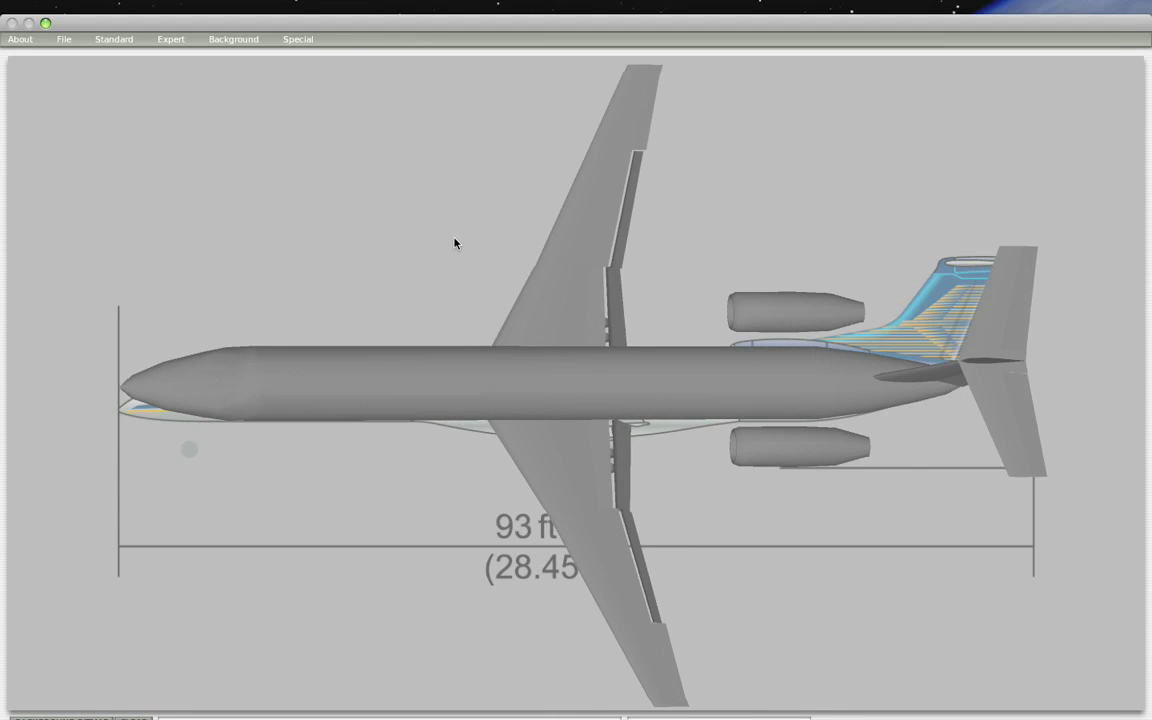
{"action": "left_click", "coordinate": [113, 39]}
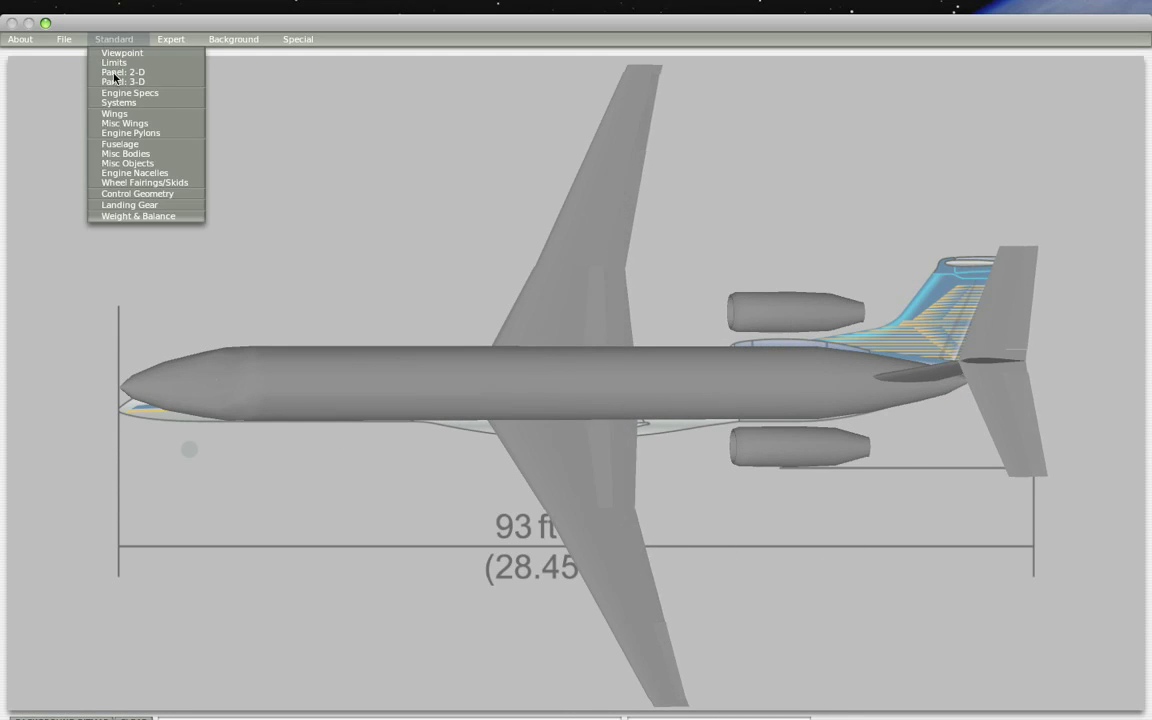
Step: Open Weight & Balance and find the maximum weight figures on page 4 of EA-9606-17i.pdf
{"action": "left_click", "coordinate": [145, 216]}
{"action": "key", "text": "super+Tab"}
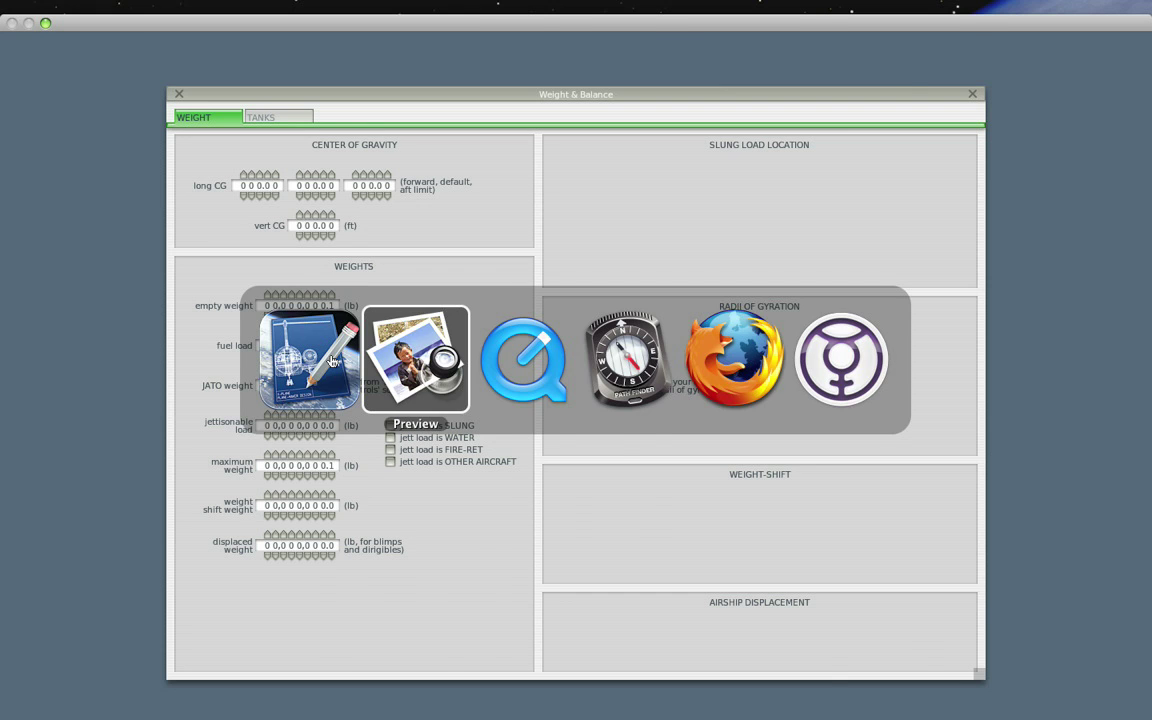
{"action": "scroll", "coordinate": [460, 302], "scroll_direction": "down", "scroll_amount": 4}
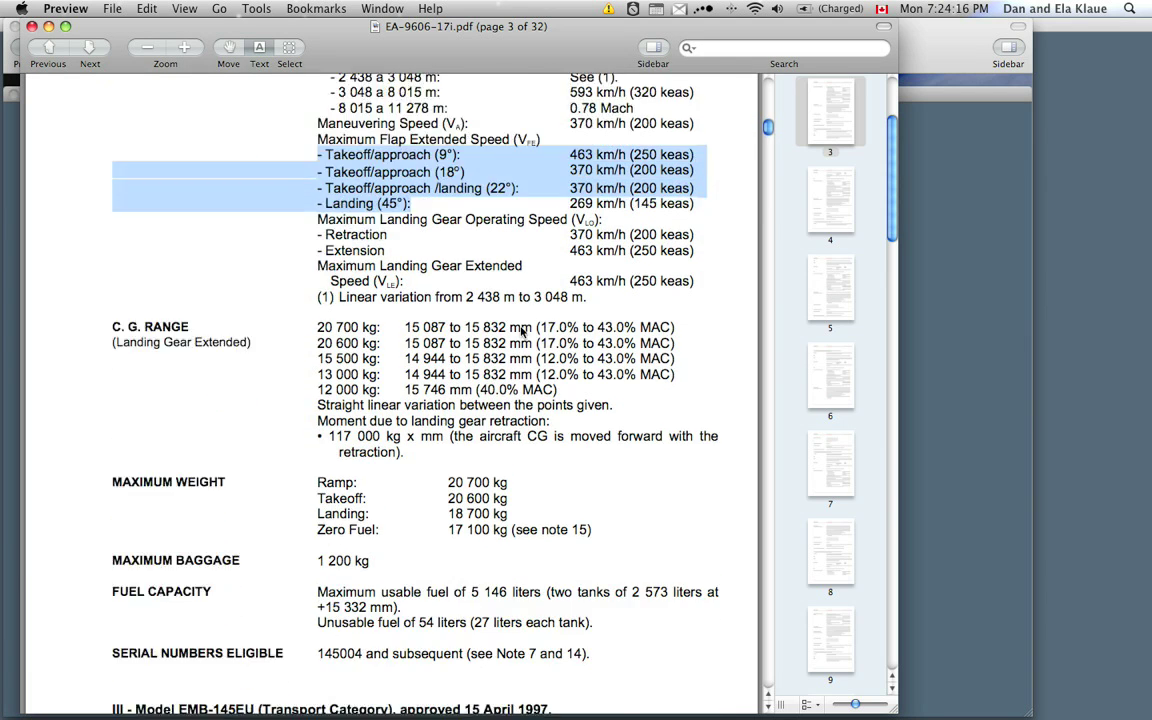
{"action": "scroll", "coordinate": [468, 292], "scroll_direction": "down", "scroll_amount": 12}
{"action": "scroll", "coordinate": [468, 292], "scroll_direction": "down", "scroll_amount": 12}
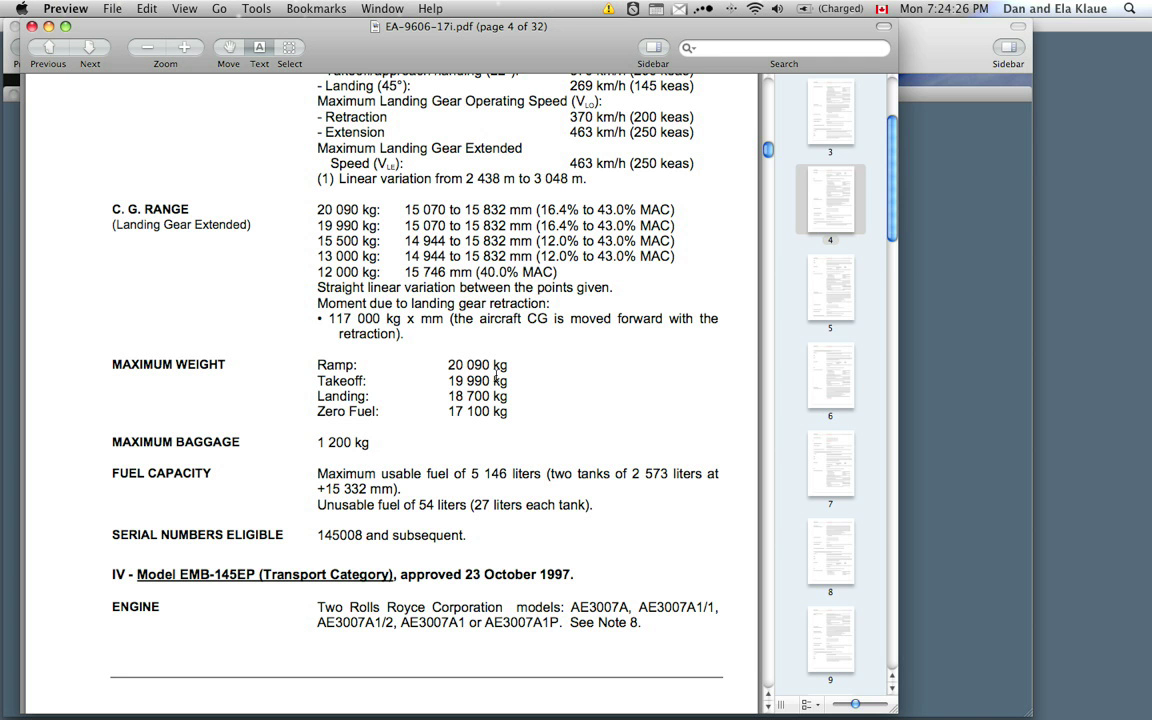
{"action": "key", "text": "super+Tab"}
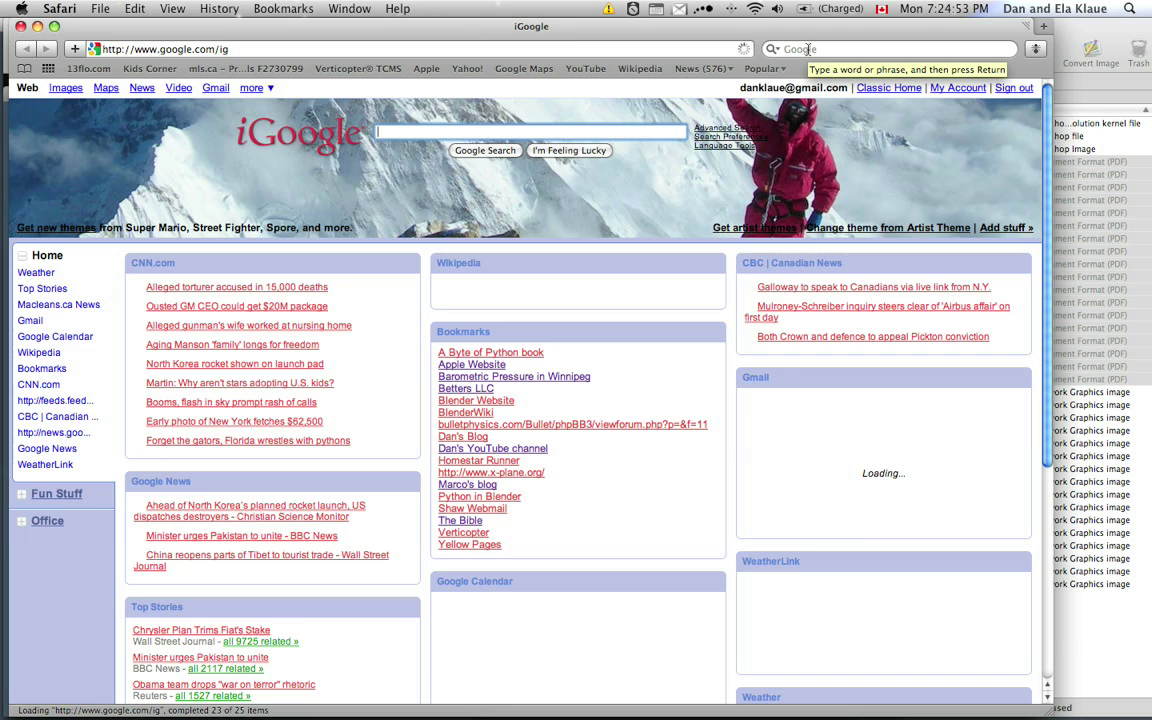
Step: Convert 20,900 kg to pounds in Safari and select the 46,076.6 lb result
{"action": "left_click", "coordinate": [808, 49]}
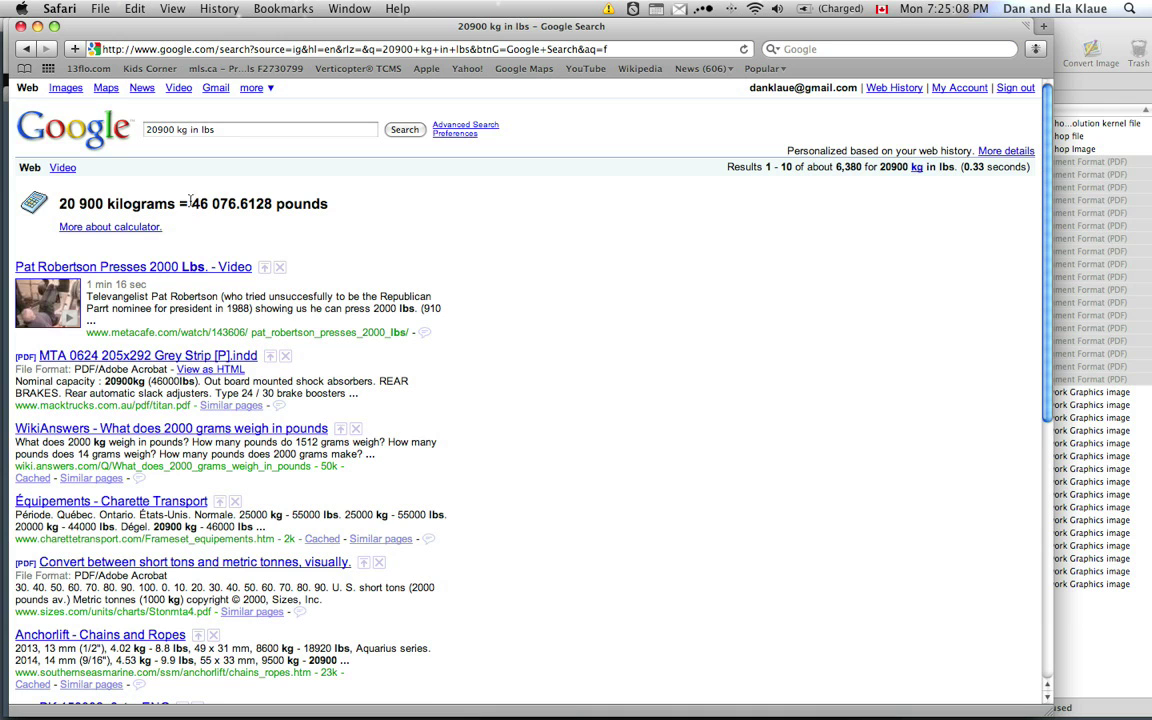
{"action": "left_click_drag", "start_coordinate": [237, 203], "coordinate": [191, 203]}
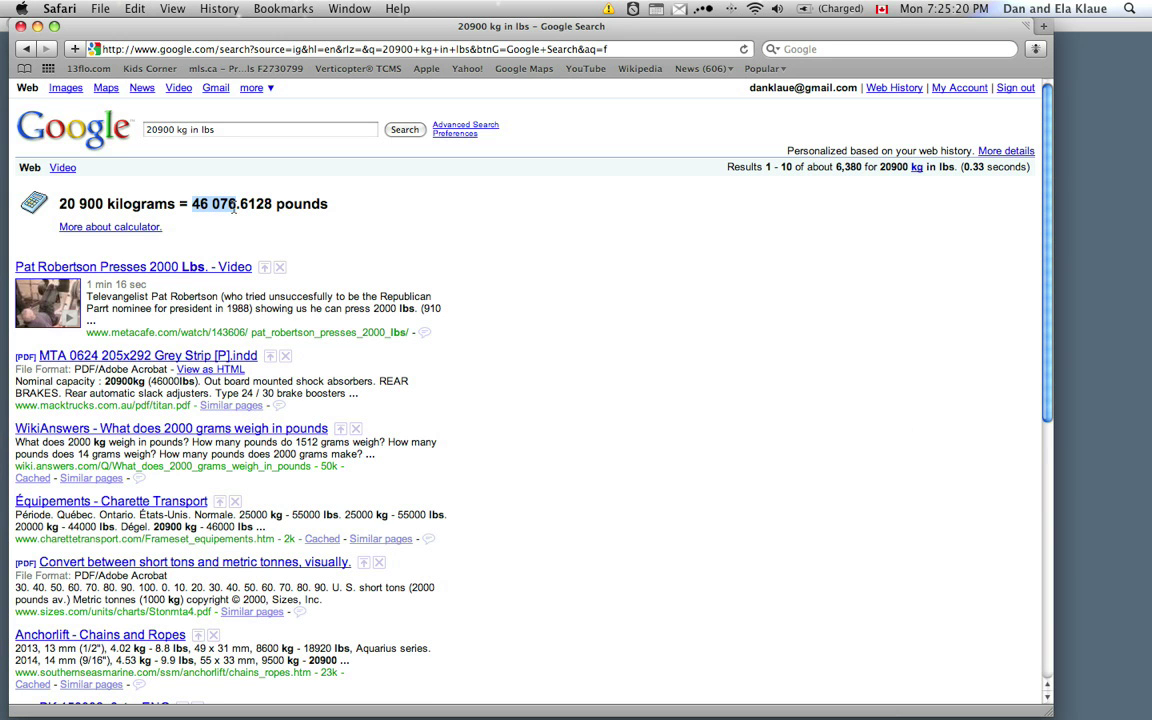
{"action": "key", "text": "super+Tab"}
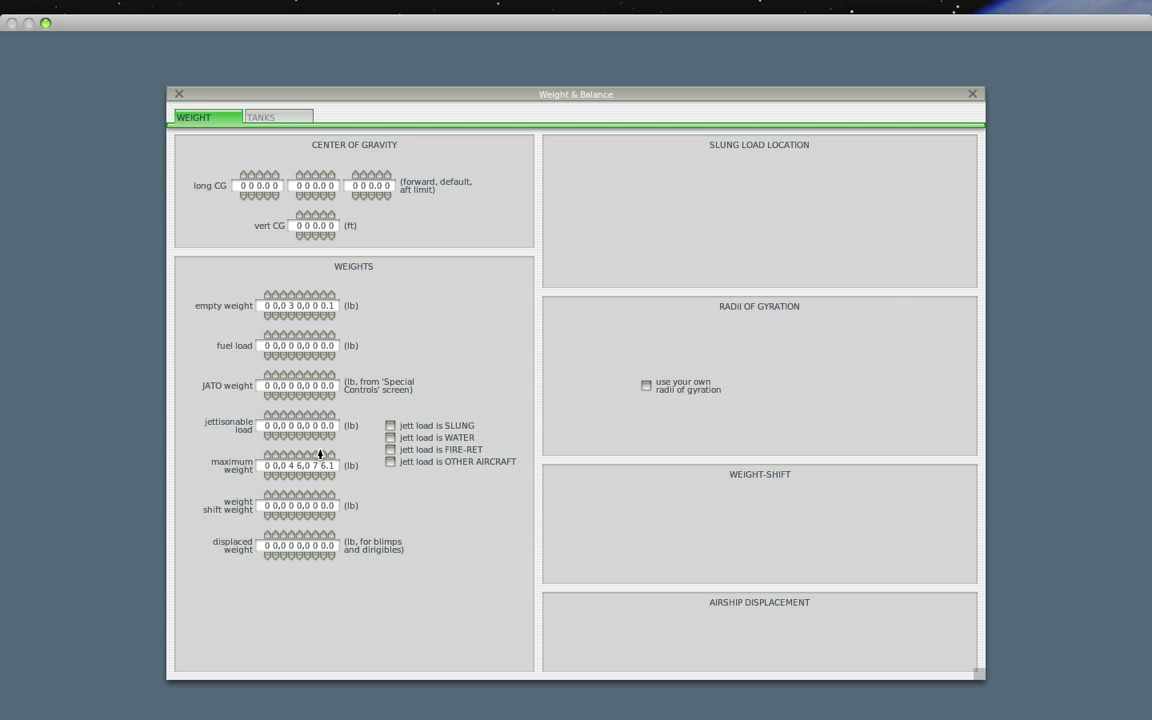
Step: Go back to the EA-9606 PDF, now showing page 14's ramp and landing maximum weights
{"action": "key", "text": "super+Tab"}
{"action": "key", "text": "super+Tab"}
{"action": "key", "text": "super+Tab"}
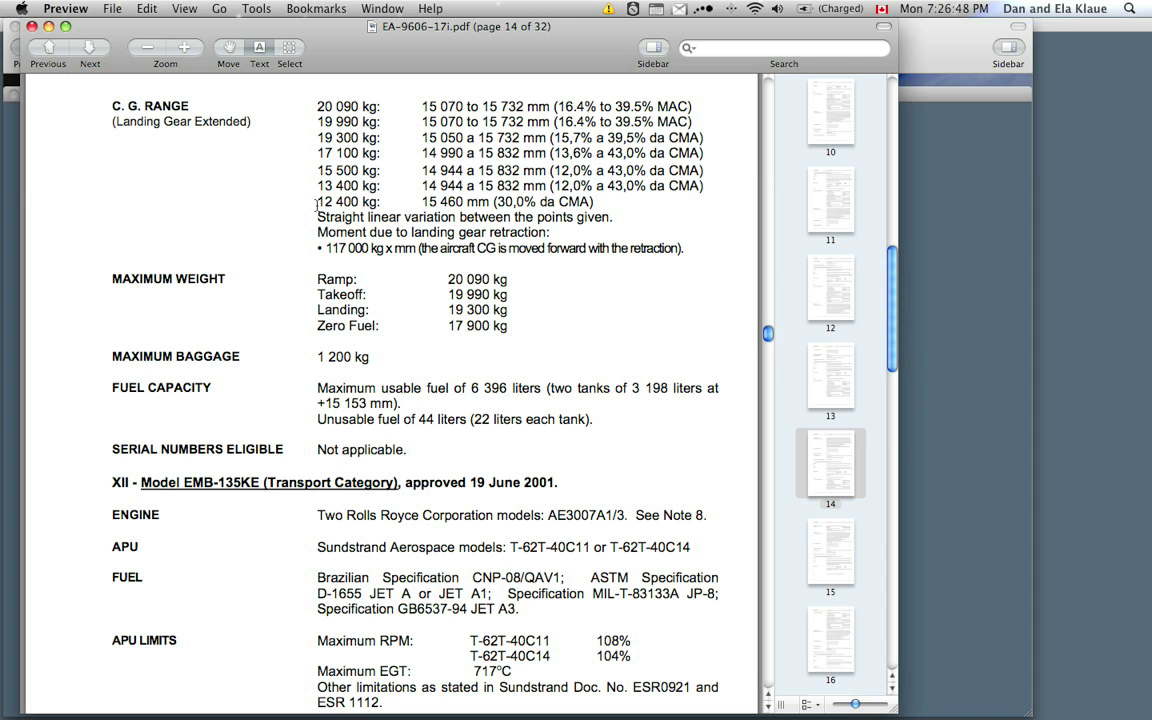
Step: Highlight the 12 400 kg entry in page 14's C.G. range table, then return to Plane Maker
{"action": "left_click_drag", "start_coordinate": [319, 203], "coordinate": [362, 203]}
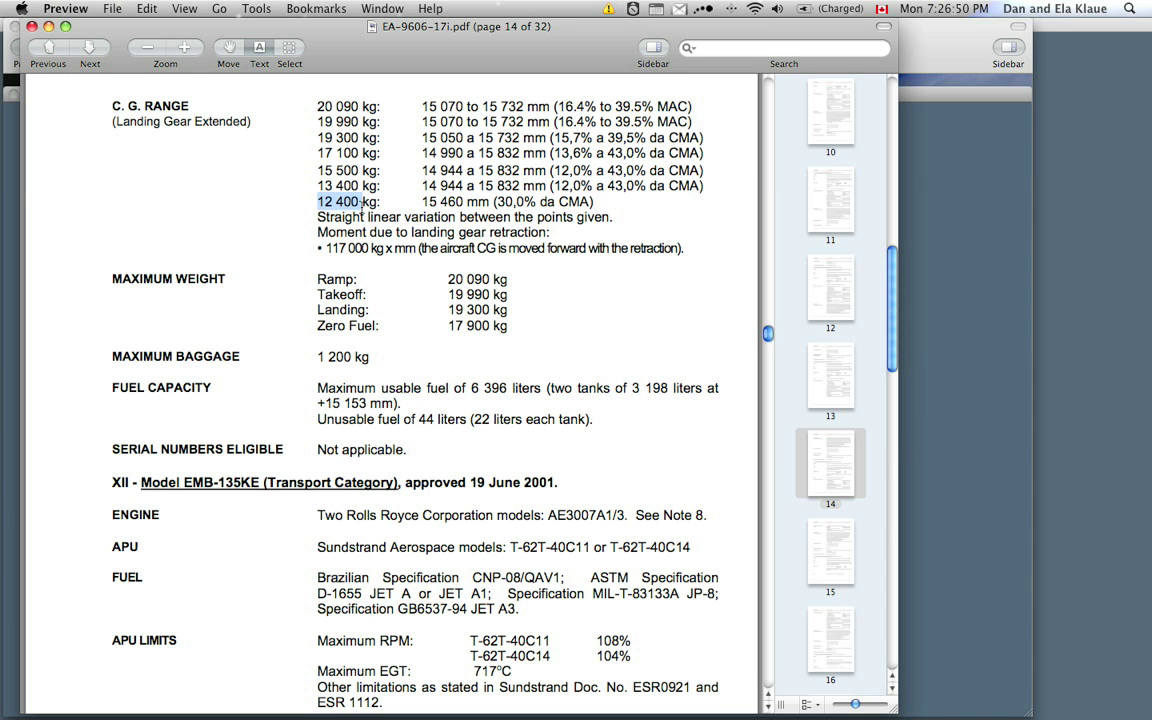
{"action": "left_click", "coordinate": [362, 205]}
{"action": "key", "text": "super+Tab"}
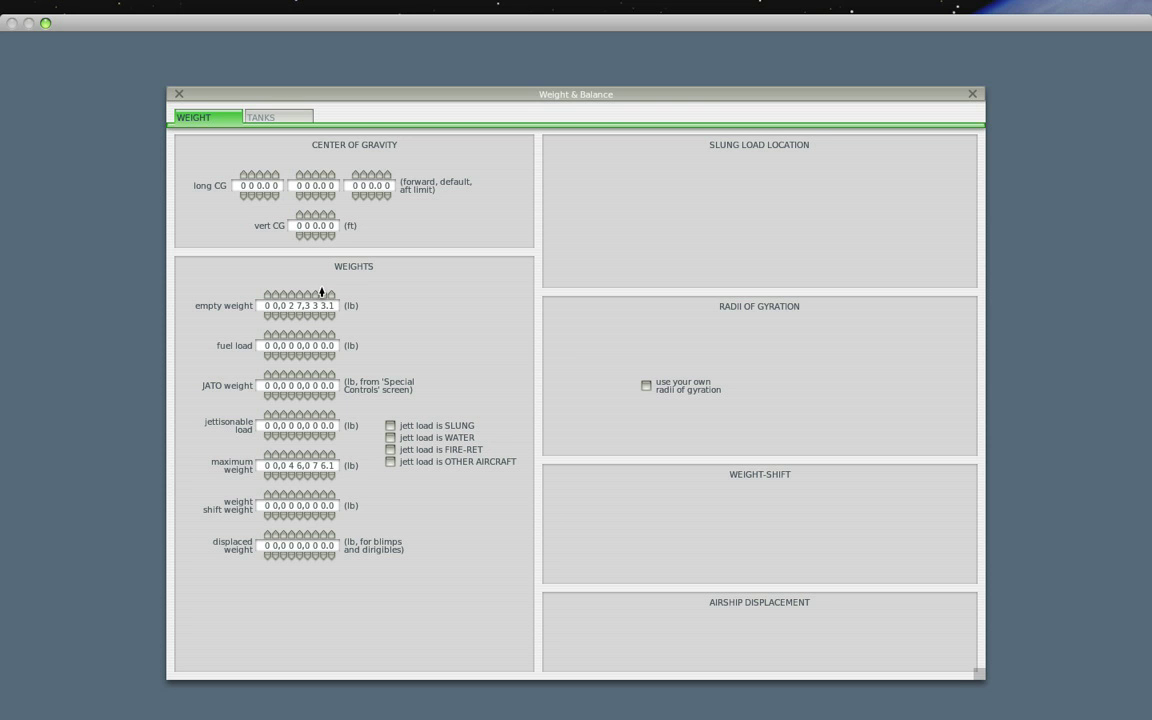
Step: Check the 12,400 kg-to-pounds conversion, then set empty weight 27,337.1 lb and fuel load 11,435.0 lb
{"action": "key", "text": "super+Tab"}
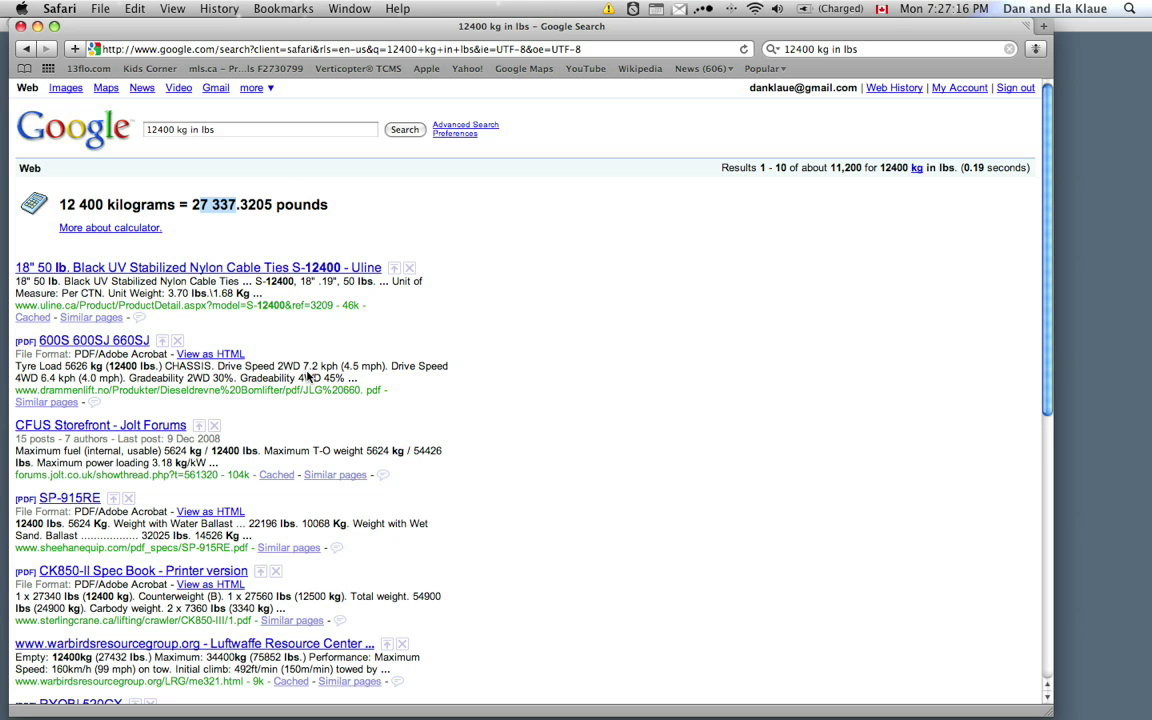
{"action": "key", "text": "super+Tab"}
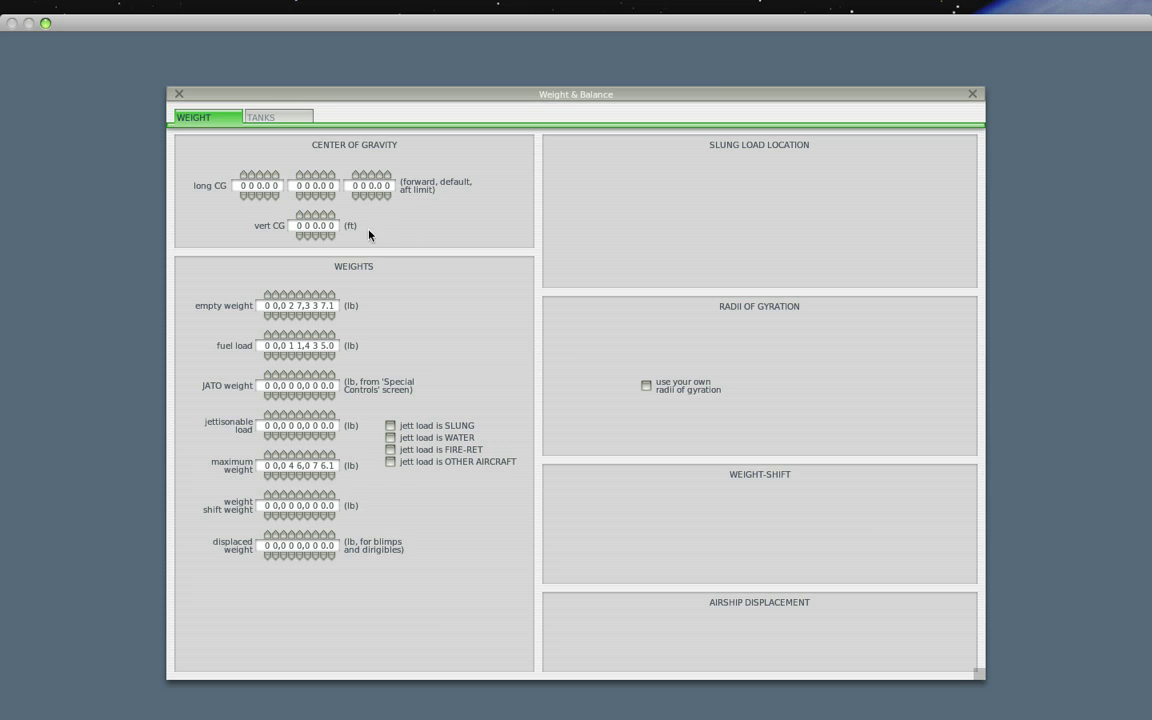
{"action": "left_click", "coordinate": [257, 196]}
{"action": "left_click", "coordinate": [257, 118]}
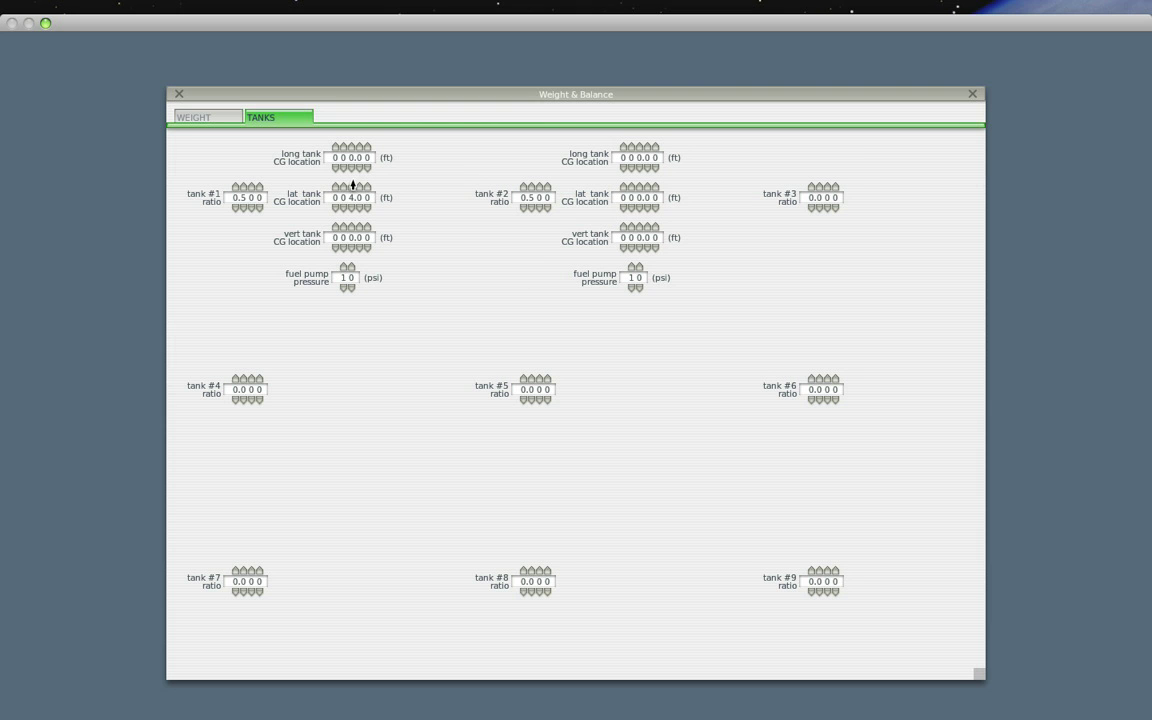
Step: Move tank 2 further outboard to -7.00 ft lateral and lower tank 1's vertical CG
{"action": "left_click", "coordinate": [638, 209]}
{"action": "left_click", "coordinate": [352, 248]}
{"action": "left_click", "coordinate": [179, 94]}
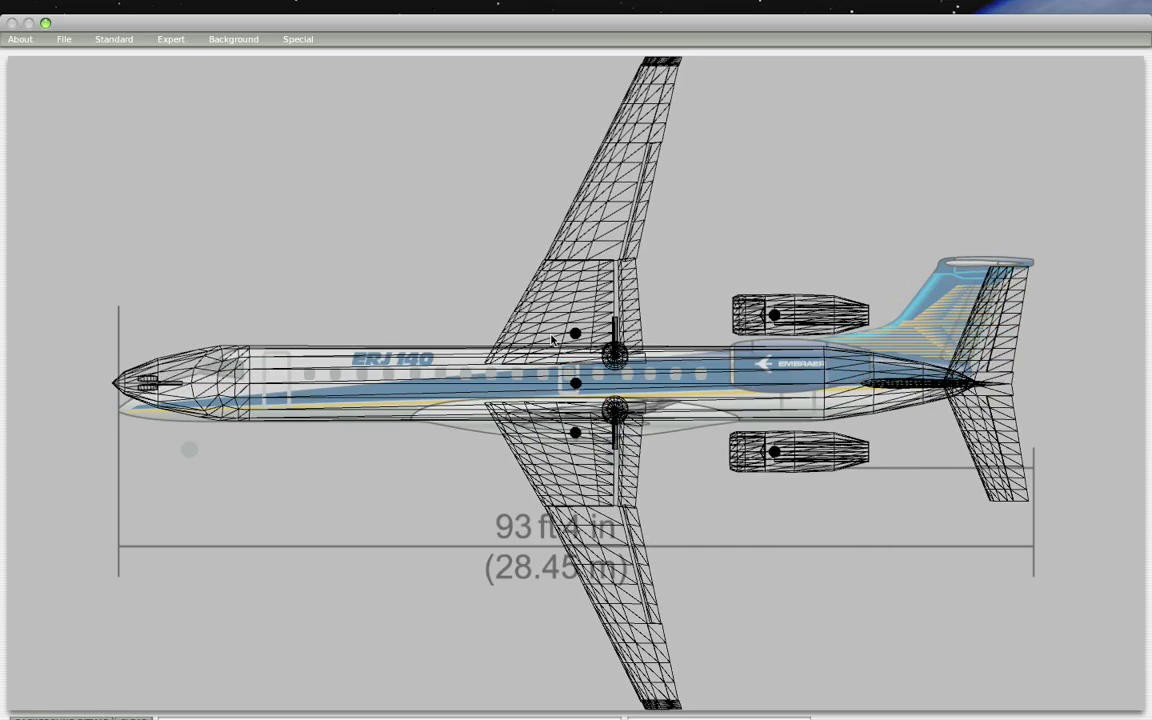
Step: Shift tank 1's lateral CG to 5.00 ft, then choose an option from the File menu
{"action": "left_click", "coordinate": [113, 39]}
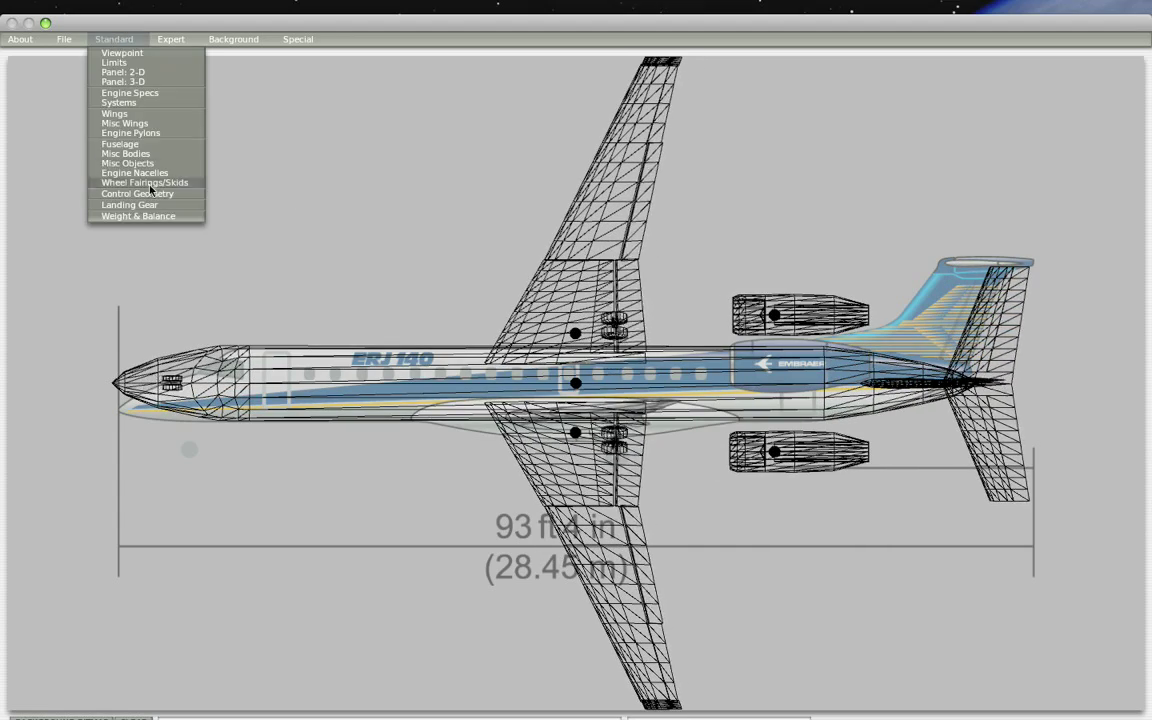
{"action": "left_click", "coordinate": [148, 214]}
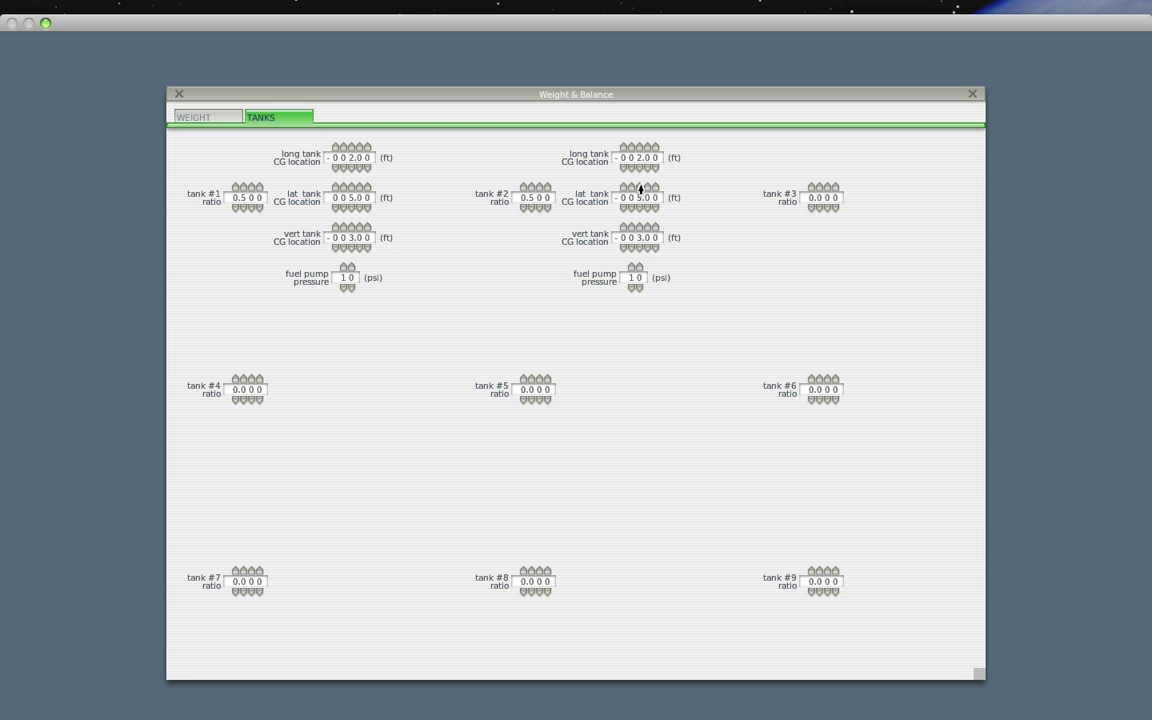
{"action": "left_click", "coordinate": [349, 187]}
{"action": "left_click", "coordinate": [349, 187]}
{"action": "left_click", "coordinate": [180, 93]}
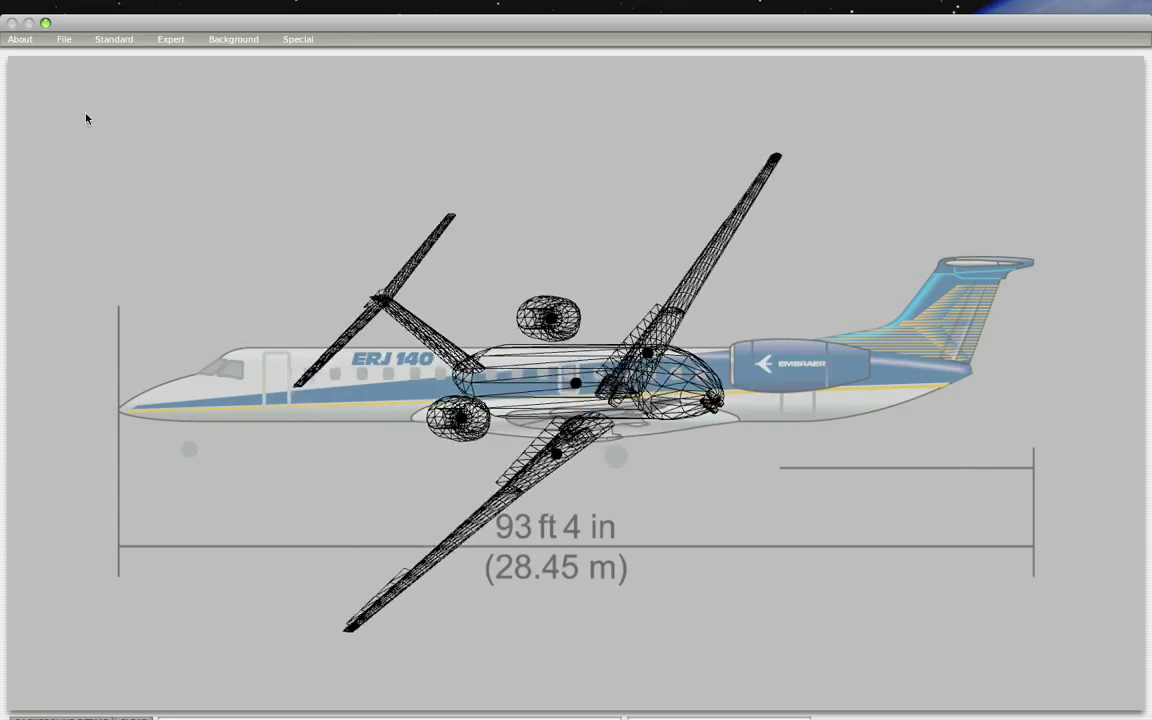
{"action": "left_click", "coordinate": [64, 39]}
{"action": "left_click", "coordinate": [70, 92]}
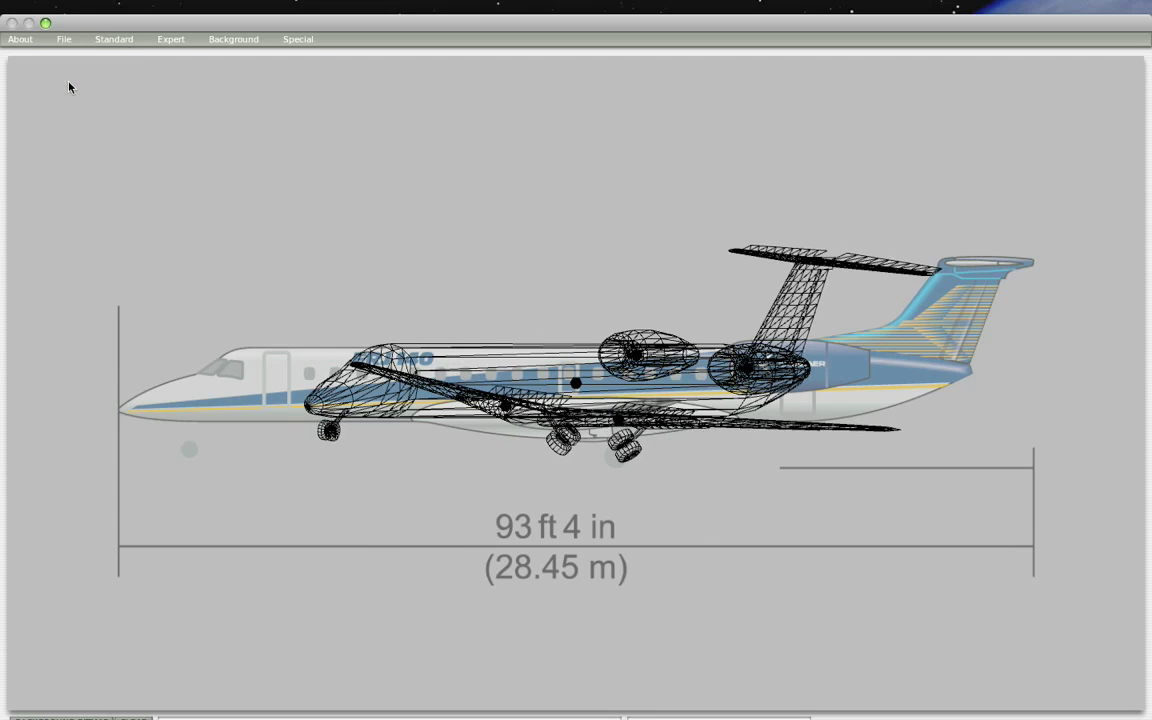